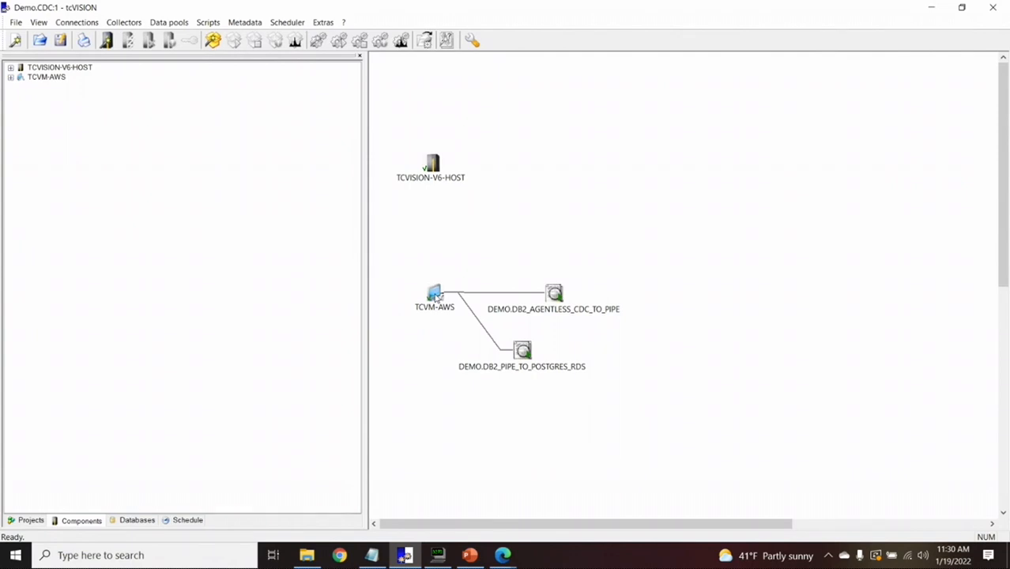
# Check the system information of the TCVM-AWS and TCVISION-V6-HOST managers
pyautogui.doubleClick(431, 166)
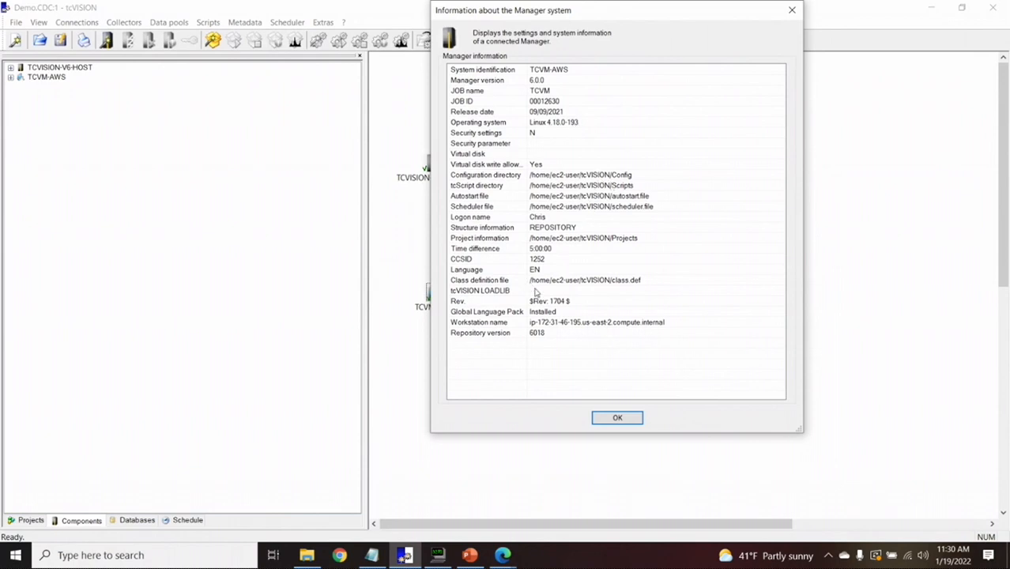
pyautogui.click(616, 418)
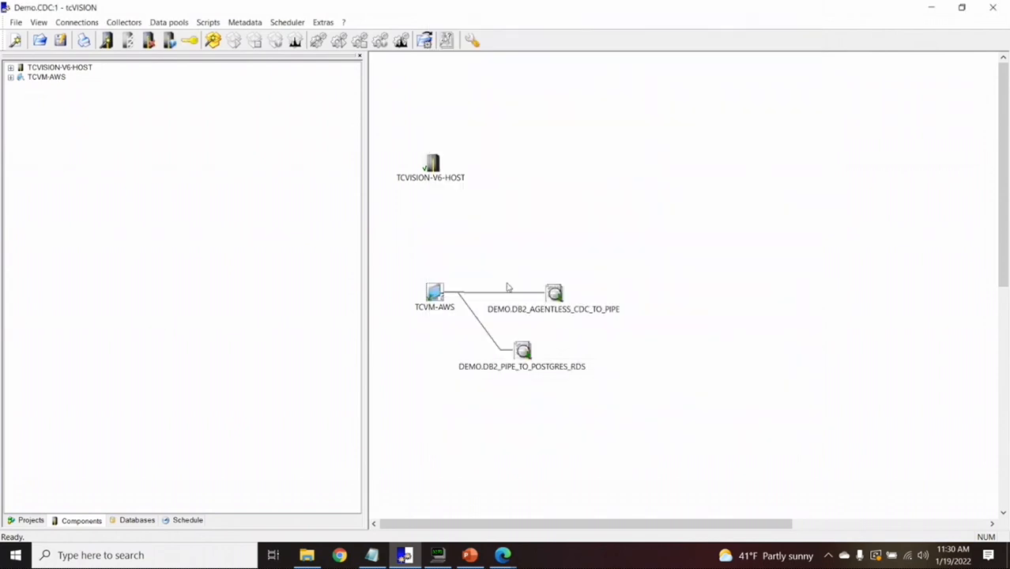
pyautogui.doubleClick(433, 163)
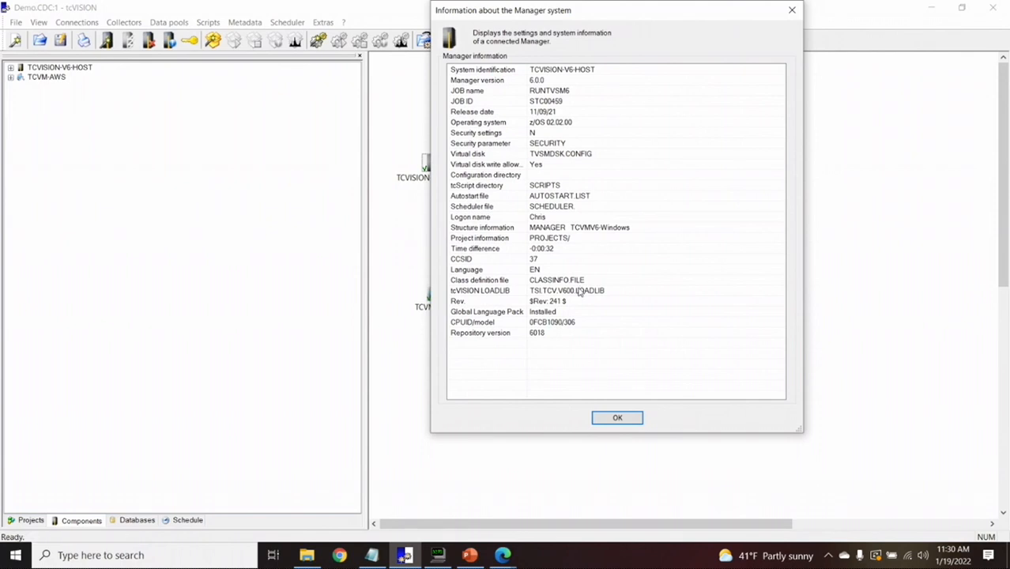
pyautogui.click(609, 420)
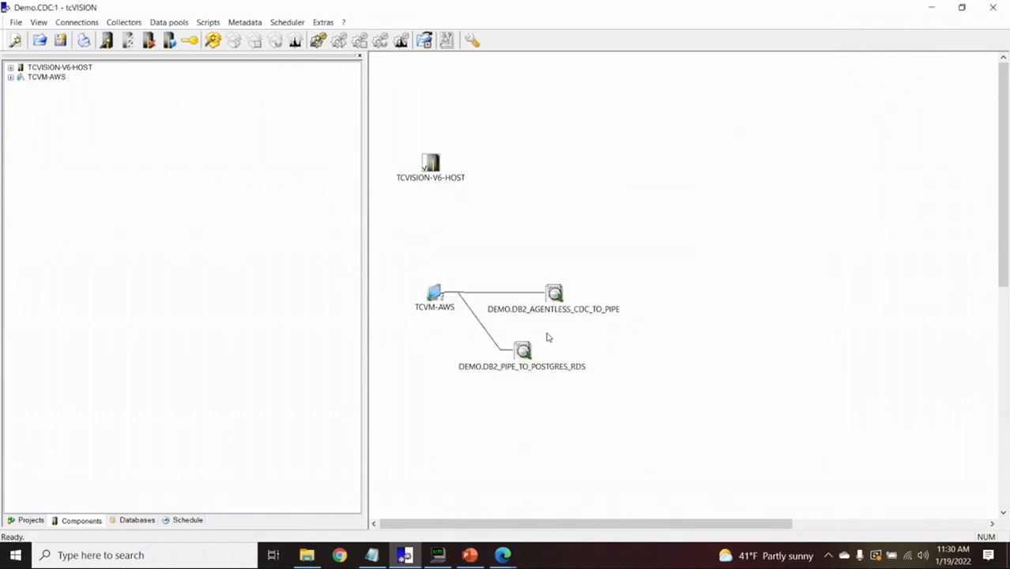
# Review the TCVISION-V6-HOST manager's server messages log, then close it
pyautogui.rightClick(432, 164)
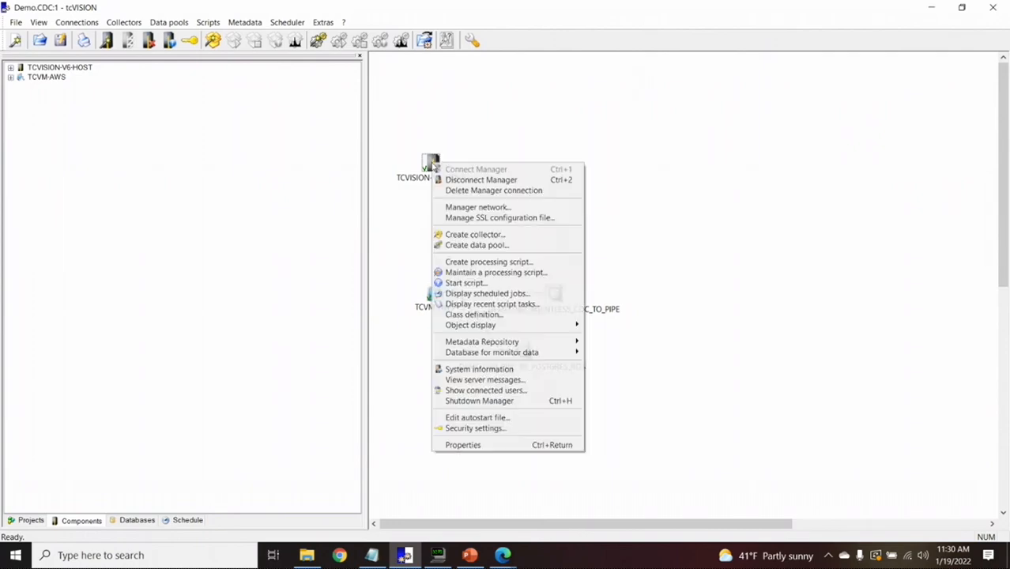
pyautogui.click(478, 379)
pyautogui.moveTo(944, 408); pyautogui.dragTo(958, 368)
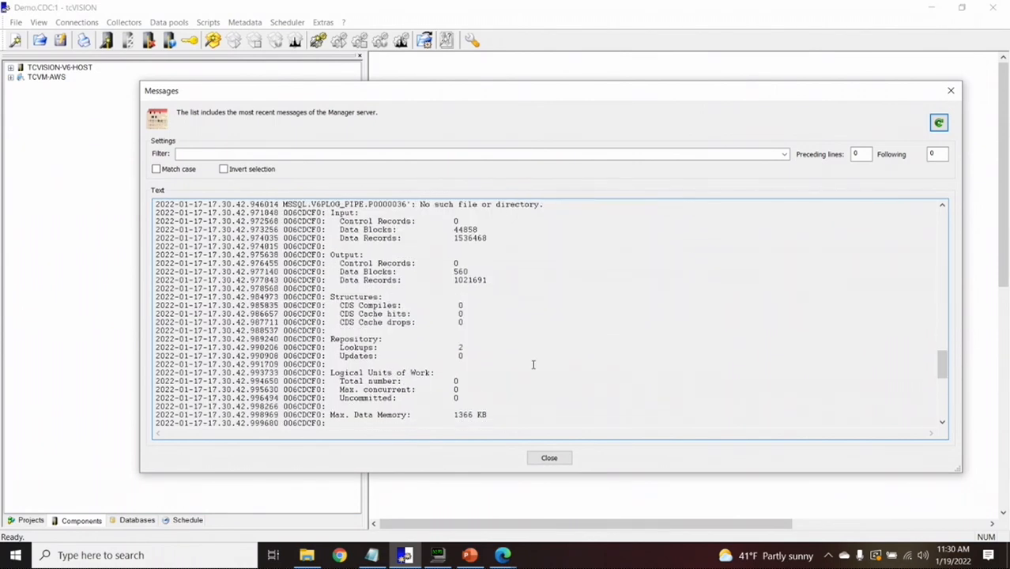
pyautogui.click(555, 460)
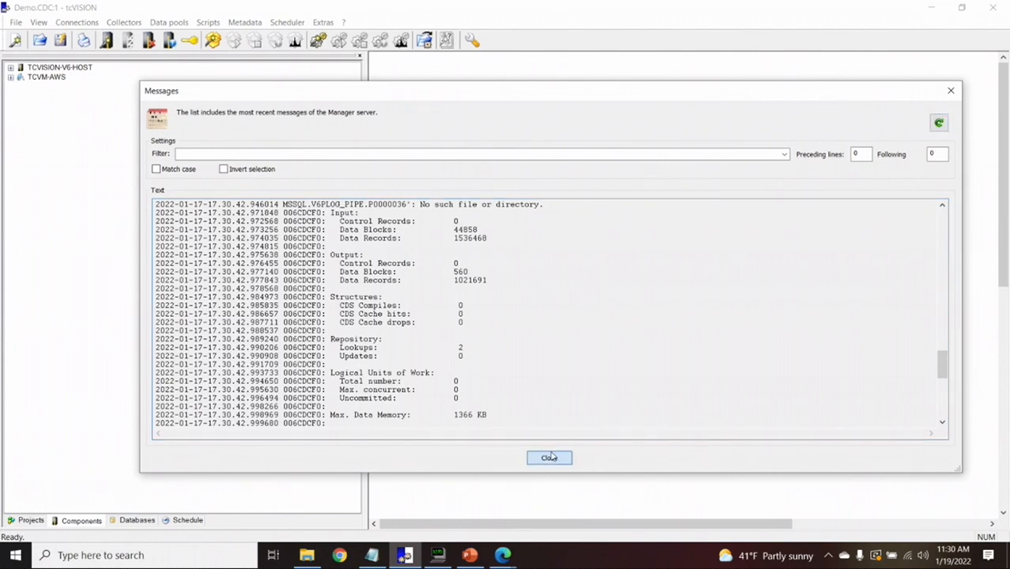
# Scroll through the TCVM-AWS manager's server messages, then close the log
pyautogui.rightClick(436, 297)
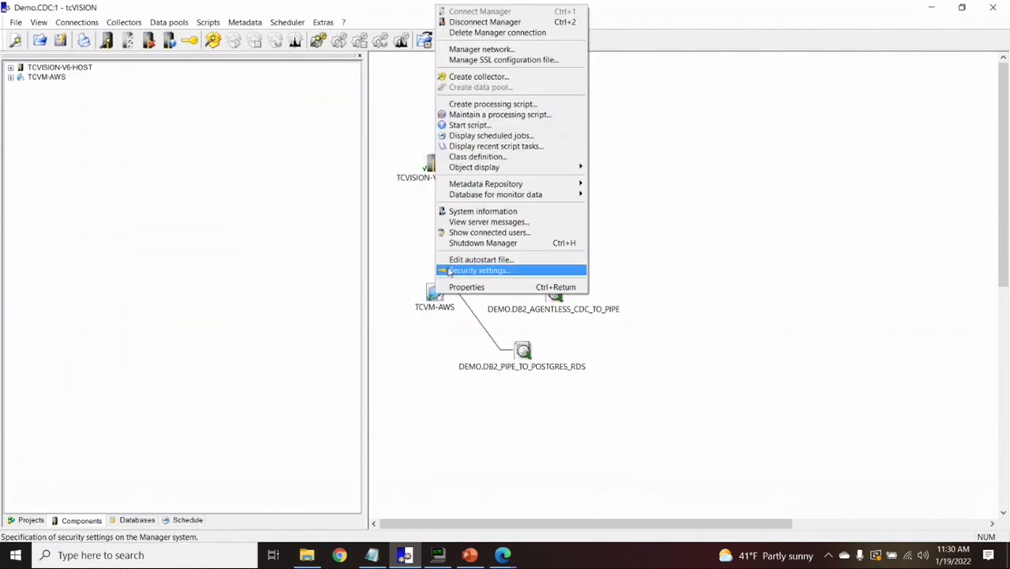
pyautogui.click(460, 223)
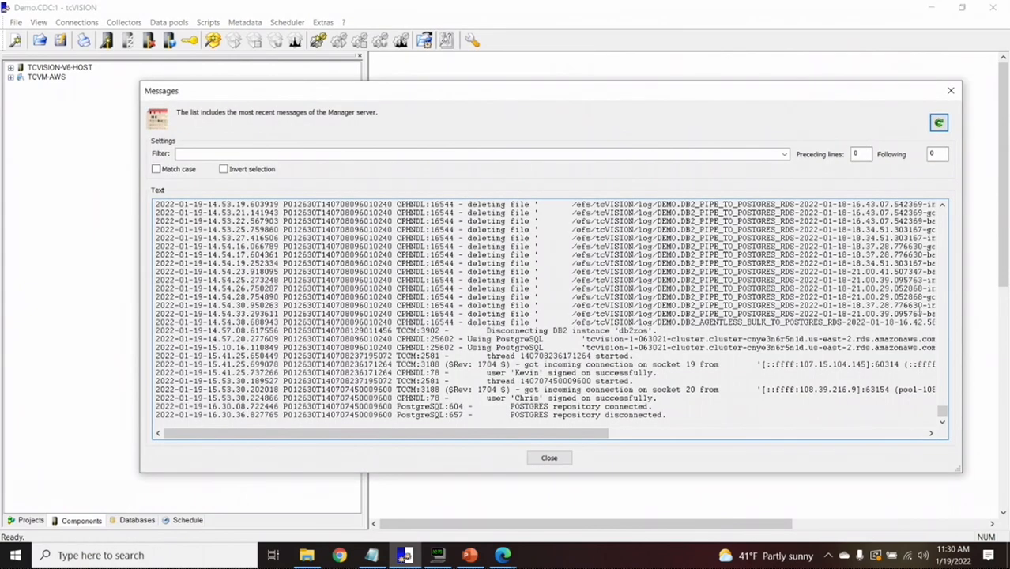
pyautogui.hscroll(5, 945, 304)
pyautogui.scroll(9, 943, 290)
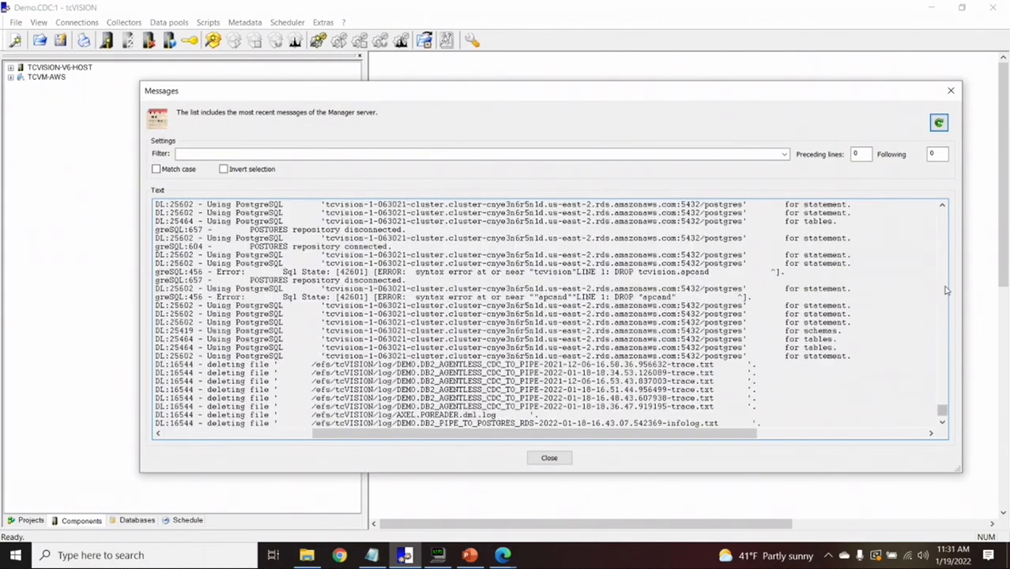
pyautogui.scroll(10, 948, 289)
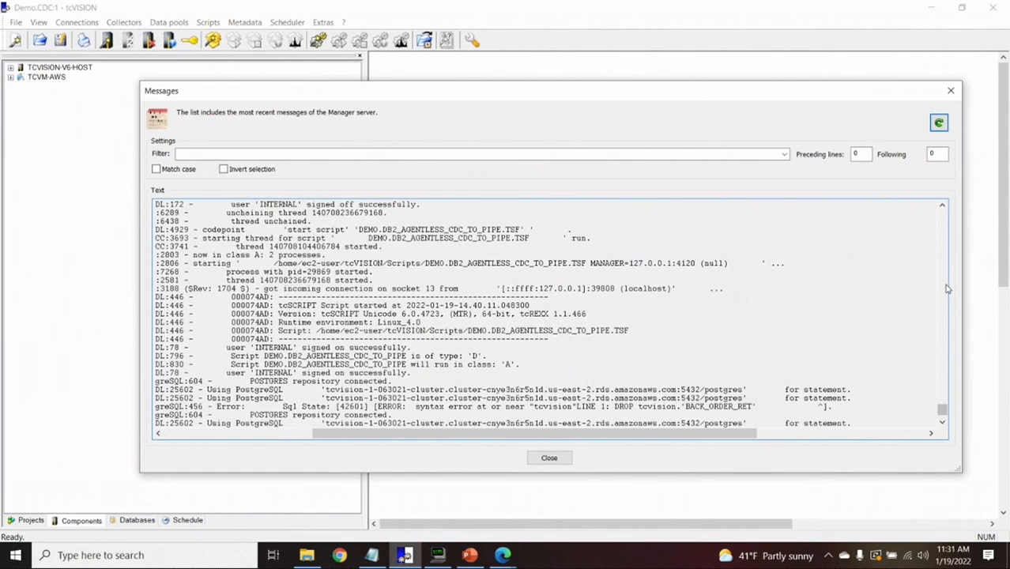
pyautogui.click(952, 93)
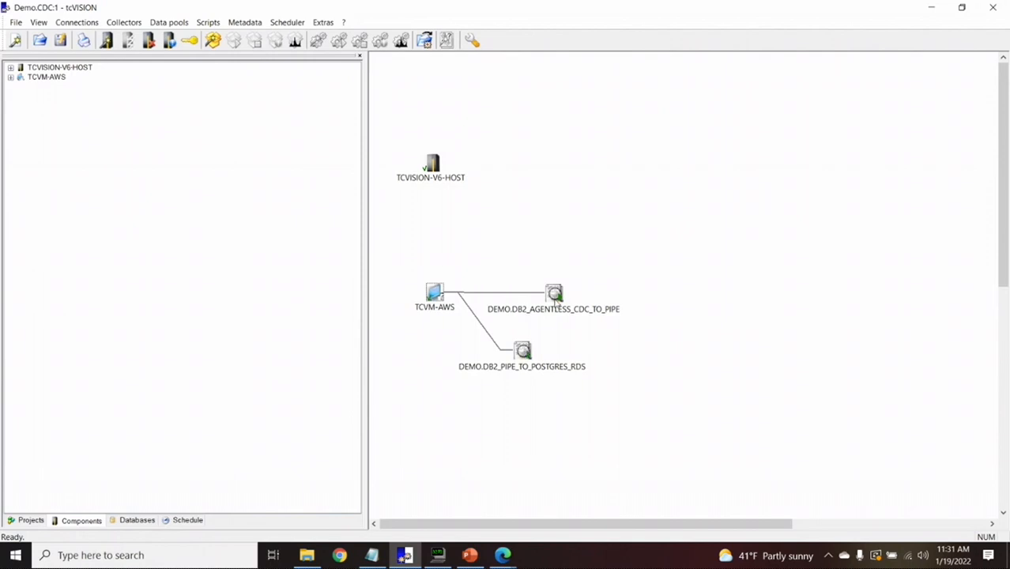
# Check the CDC script's run details and the Postgres script's per-object statistics, then expand TCVM-AWS
pyautogui.doubleClick(557, 300)
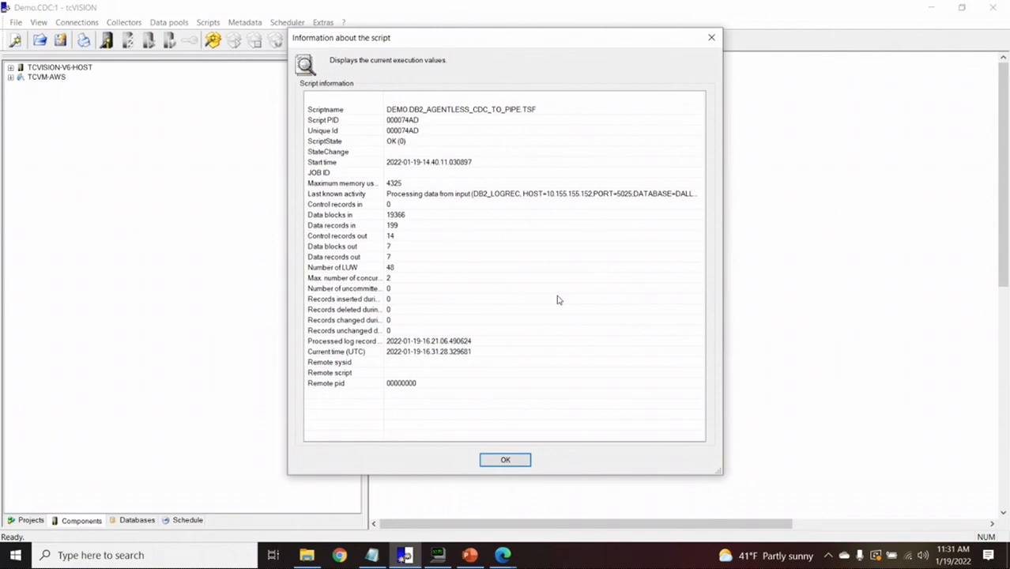
pyautogui.click(505, 460)
pyautogui.rightClick(521, 351)
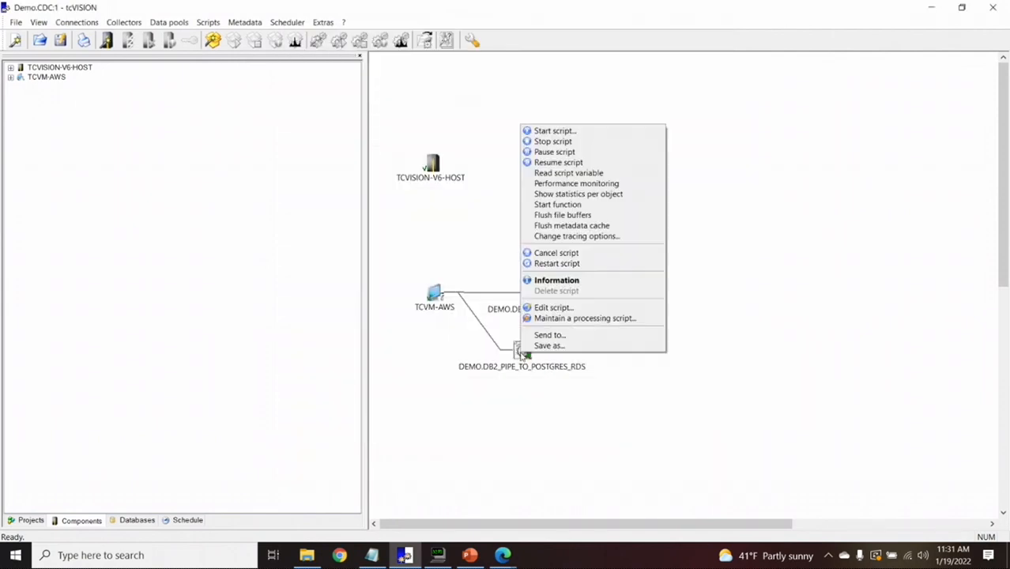
pyautogui.click(626, 194)
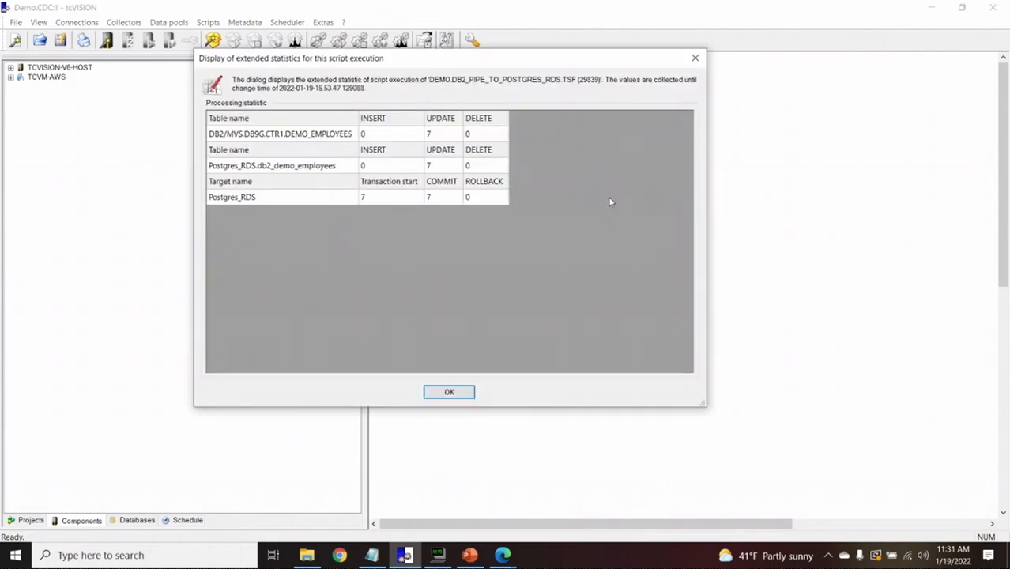
pyautogui.click(450, 393)
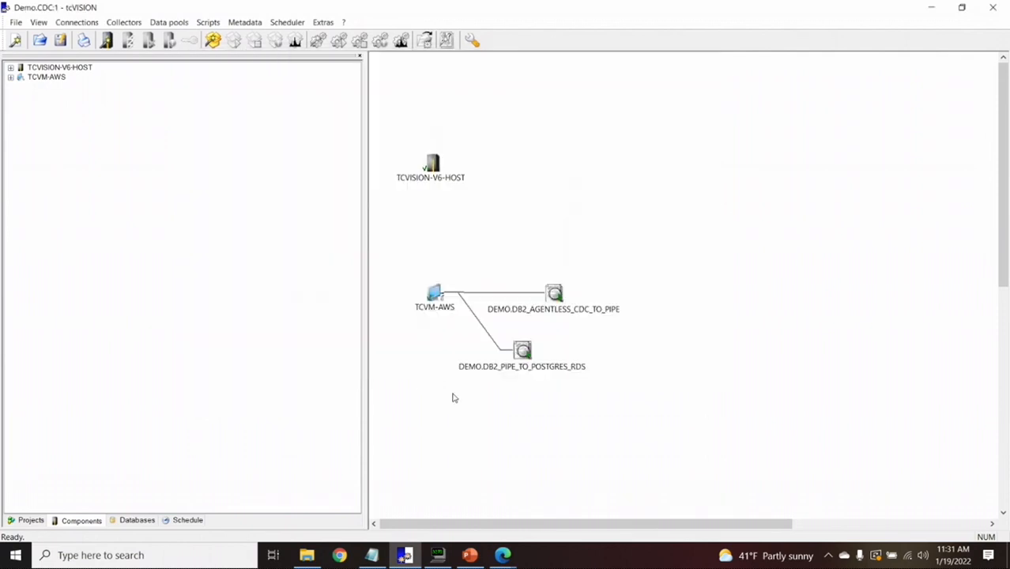
pyautogui.click(10, 77)
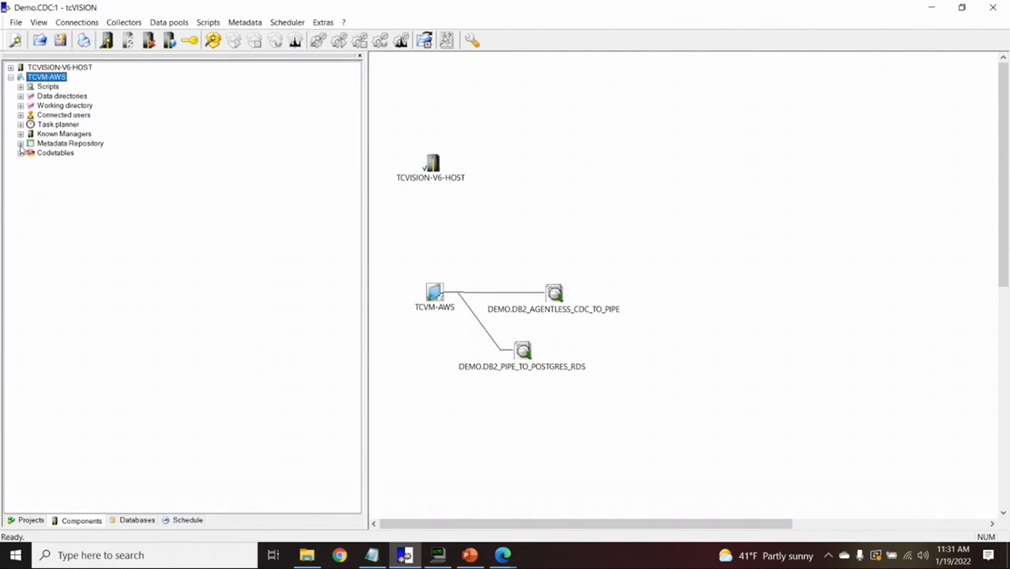
# Expand TCVM-AWS's data directories to list the log and pipe folder files
pyautogui.click(21, 95)
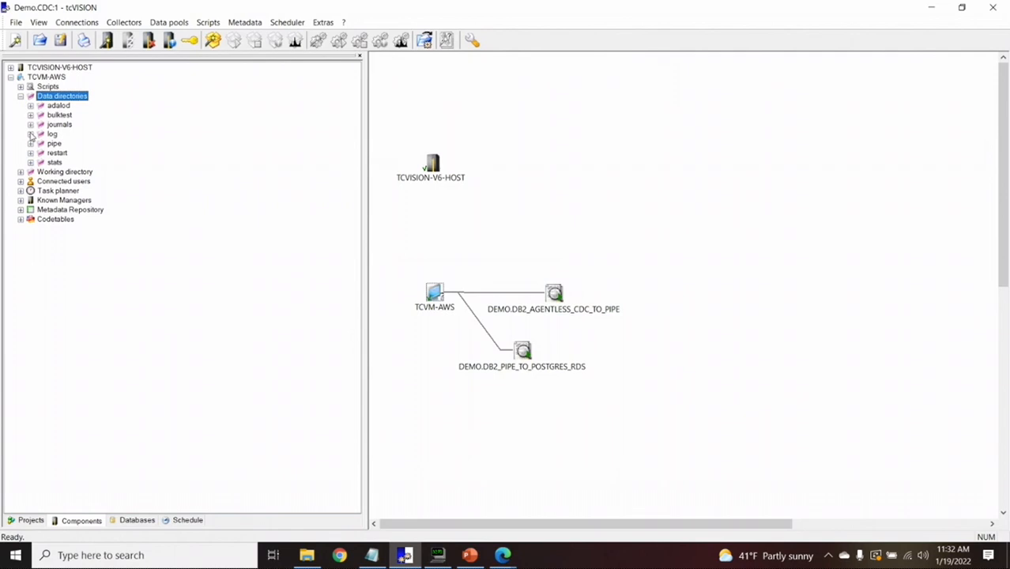
pyautogui.click(31, 134)
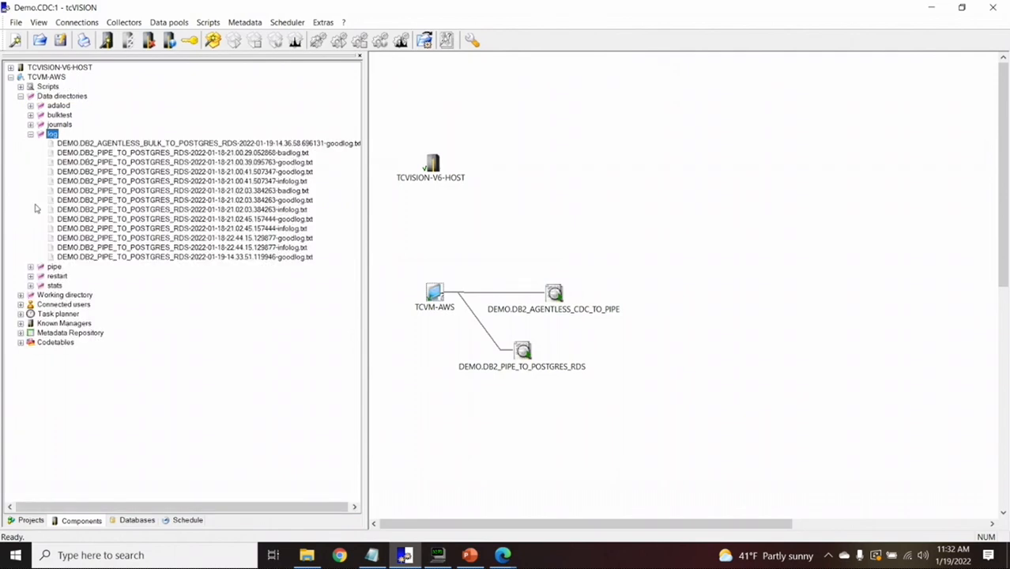
pyautogui.click(41, 267)
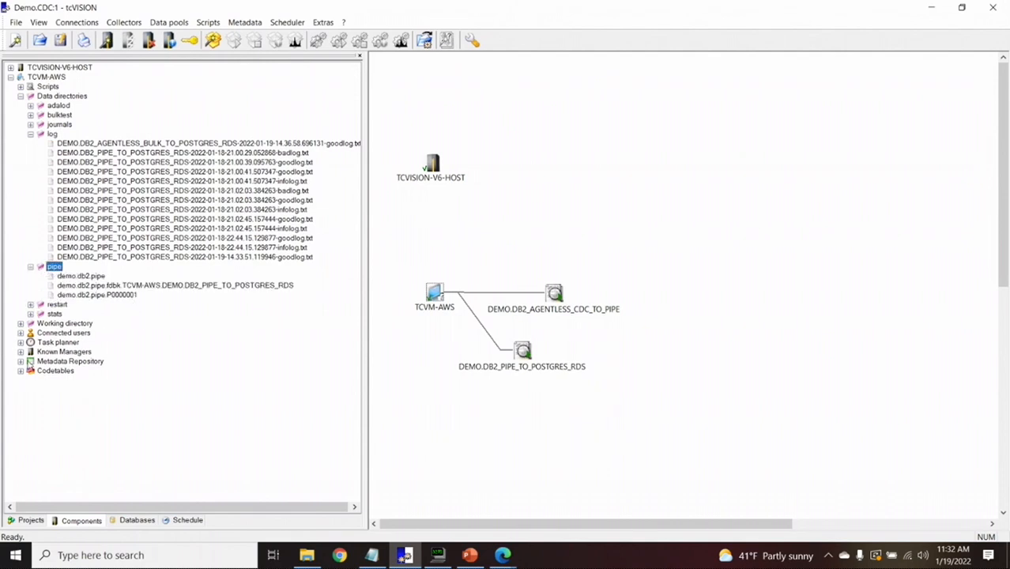
# Expand the Metadata Repository without a consistency check and open ADABAS input objects
pyautogui.click(21, 362)
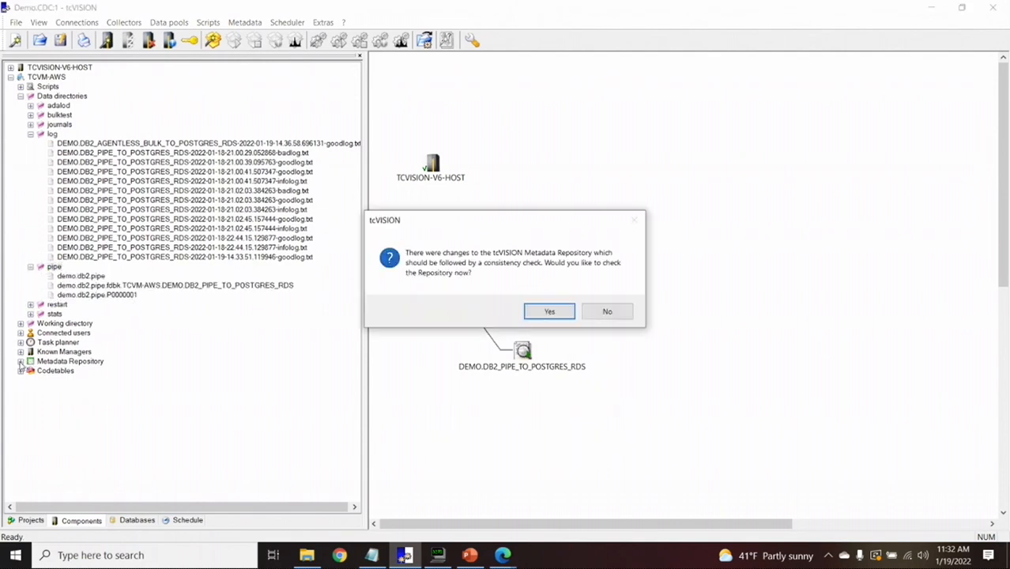
pyautogui.click(626, 314)
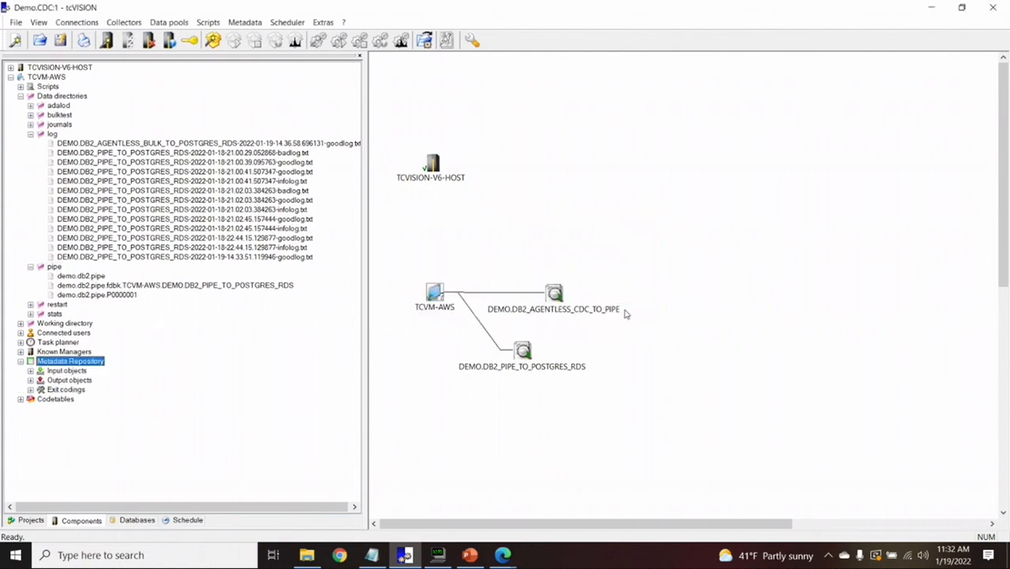
pyautogui.click(30, 372)
pyautogui.click(41, 389)
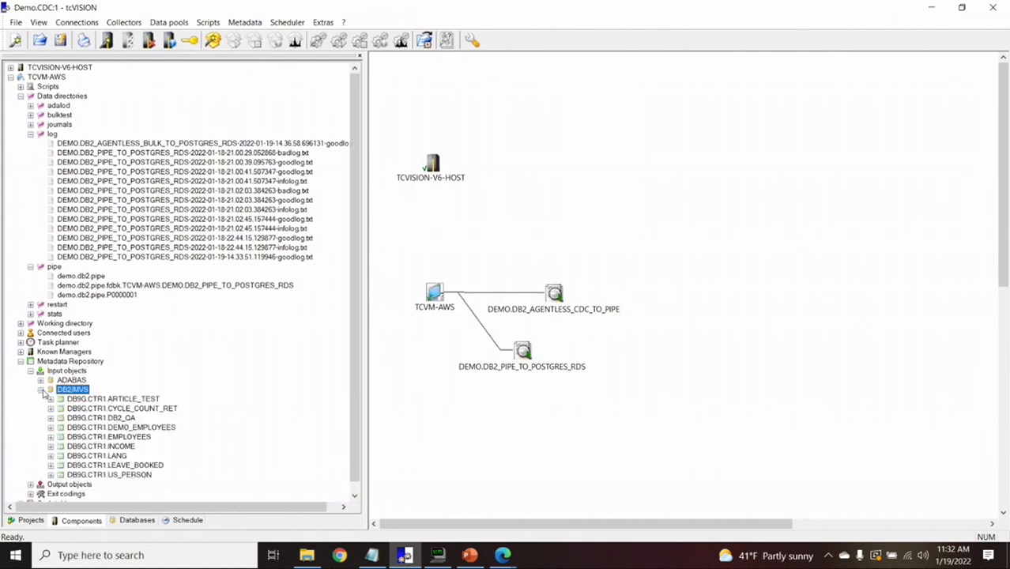
pyautogui.click(40, 381)
pyautogui.click(71, 380)
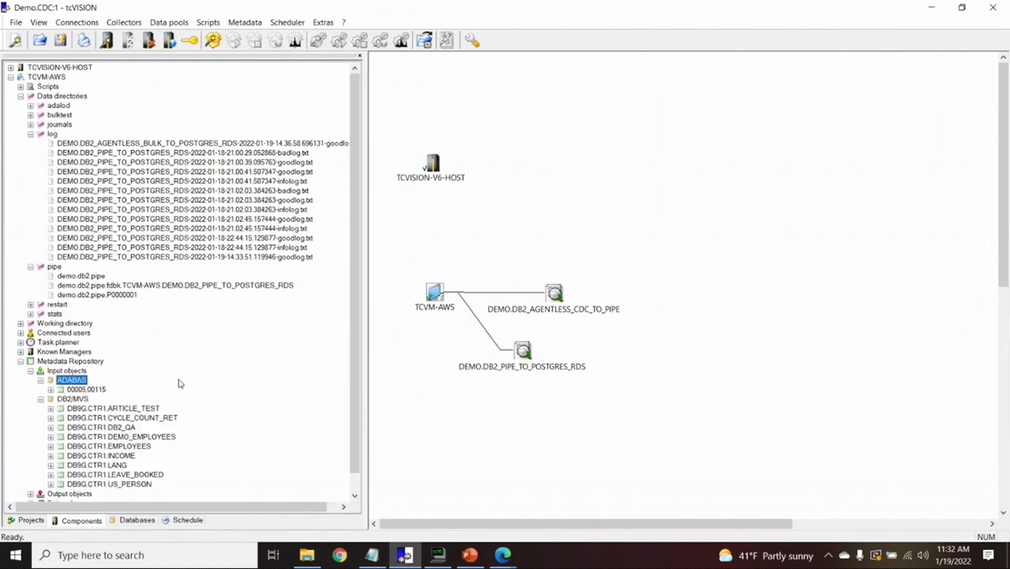
# Show the target tables of file 00005.00115, DEMO_EMPLOYEES and DB2_QA
pyautogui.scroll(-1, 351, 419)
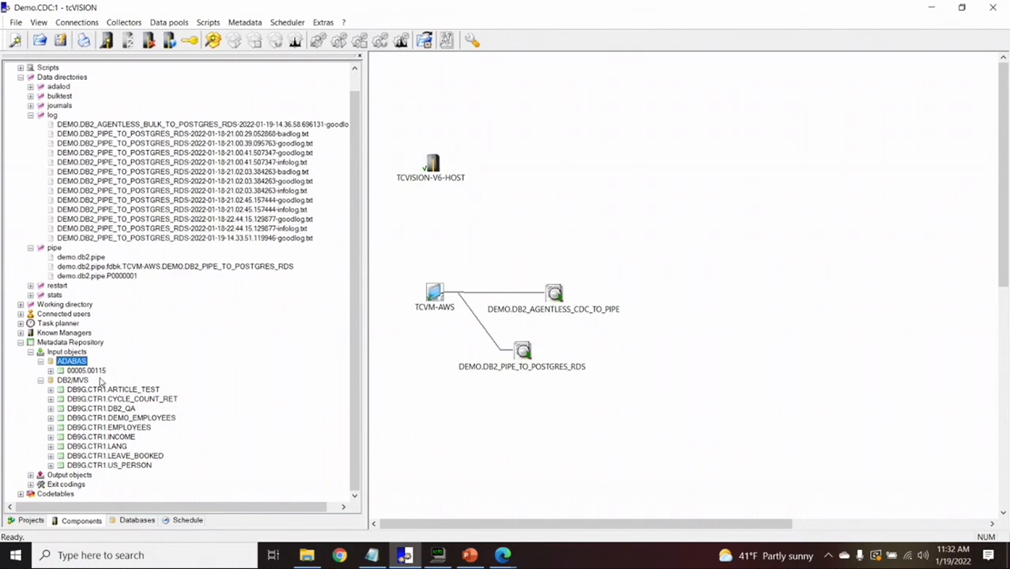
pyautogui.click(51, 371)
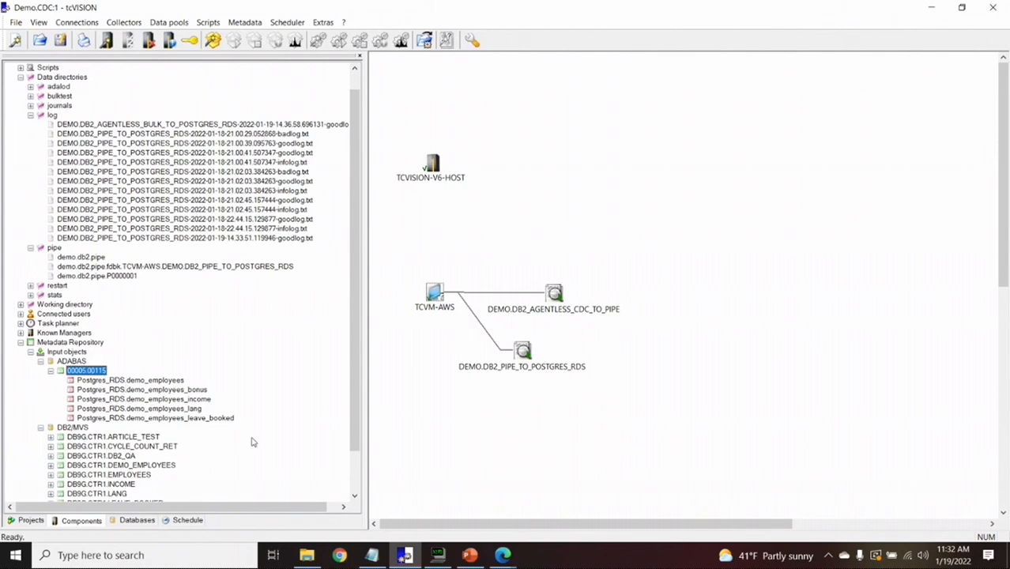
pyautogui.scroll(-2, 355, 431)
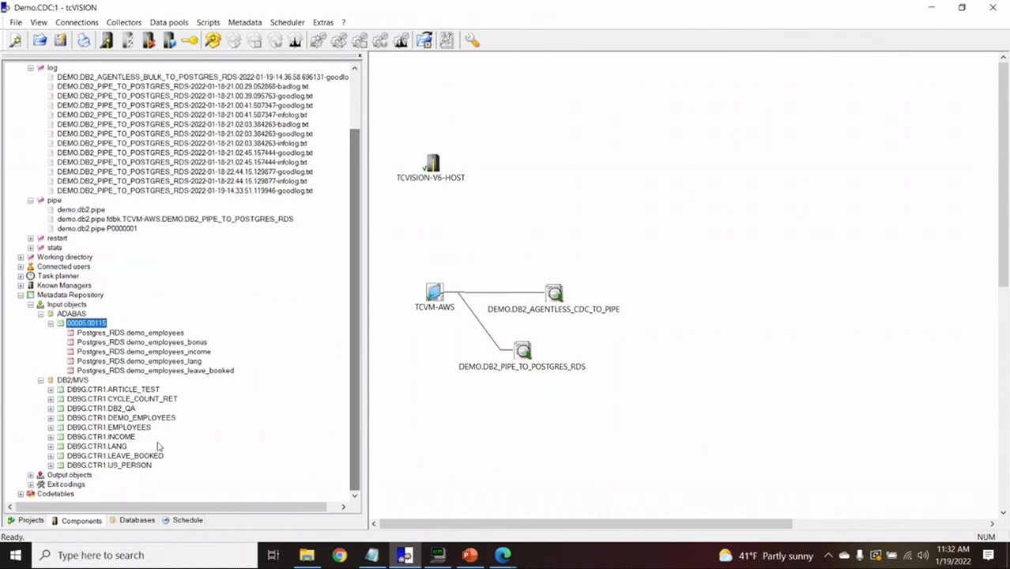
pyautogui.click(51, 419)
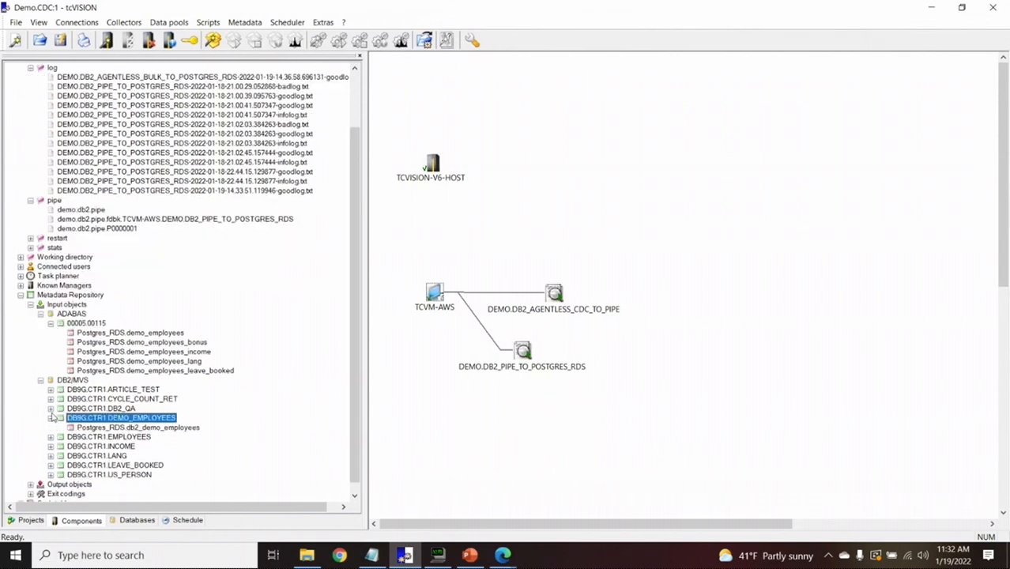
pyautogui.click(51, 408)
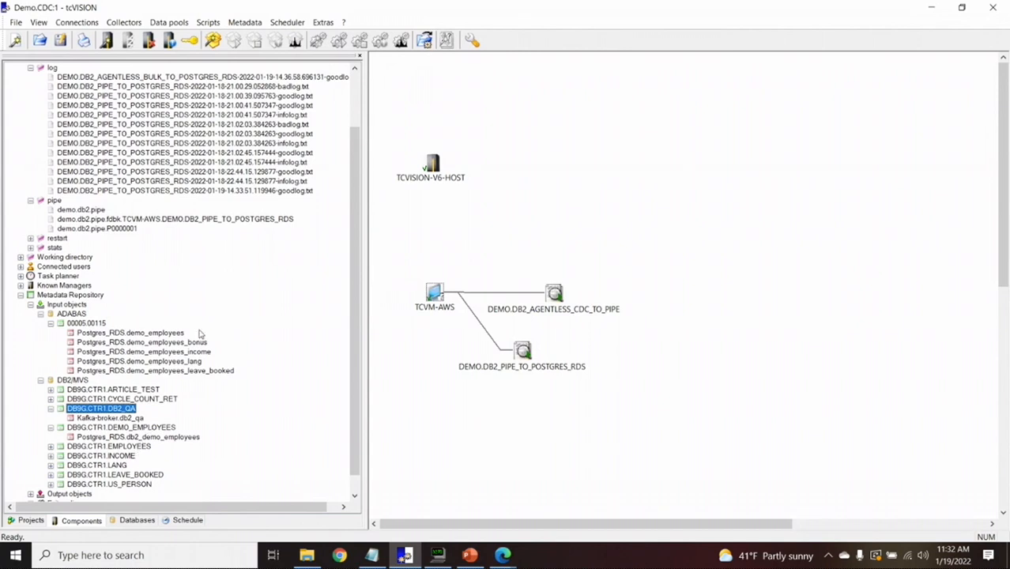
# Open the demo_employees field mapping, enlarge the window and reposition both tables
pyautogui.rightClick(170, 336)
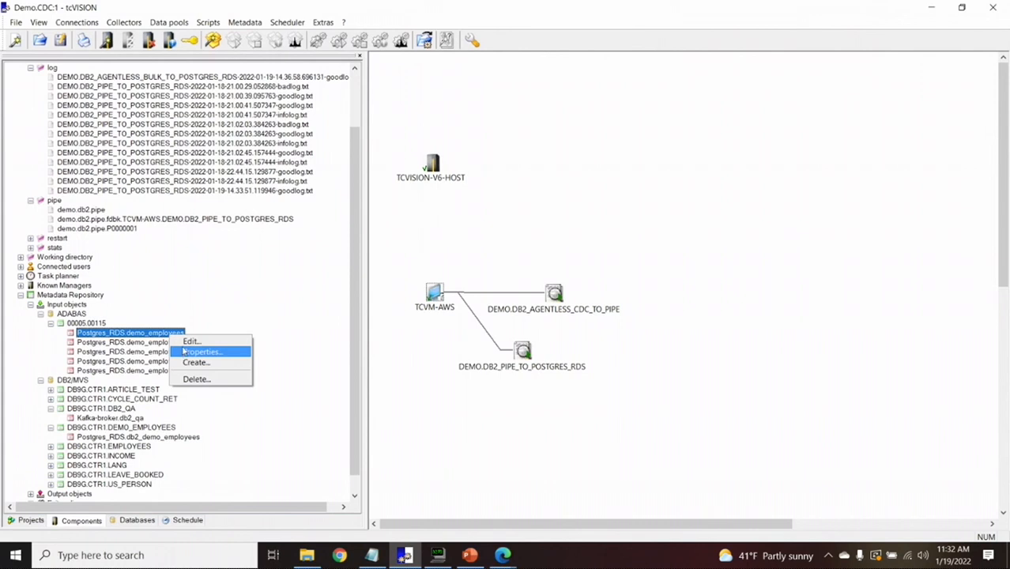
pyautogui.click(184, 341)
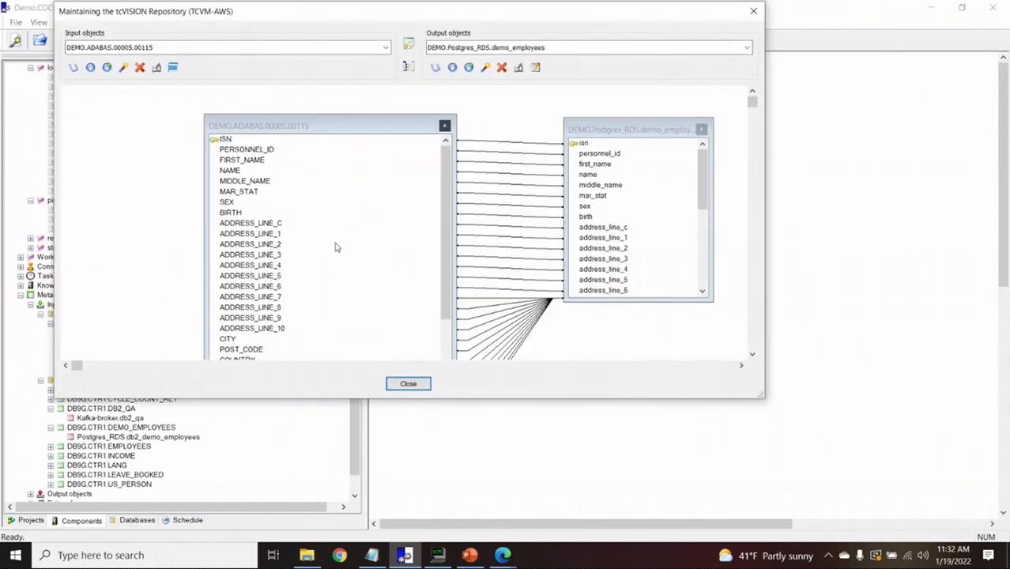
pyautogui.moveTo(518, 399); pyautogui.dragTo(514, 491)
pyautogui.moveTo(300, 130); pyautogui.dragTo(270, 118)
pyautogui.moveTo(592, 135); pyautogui.dragTo(543, 117)
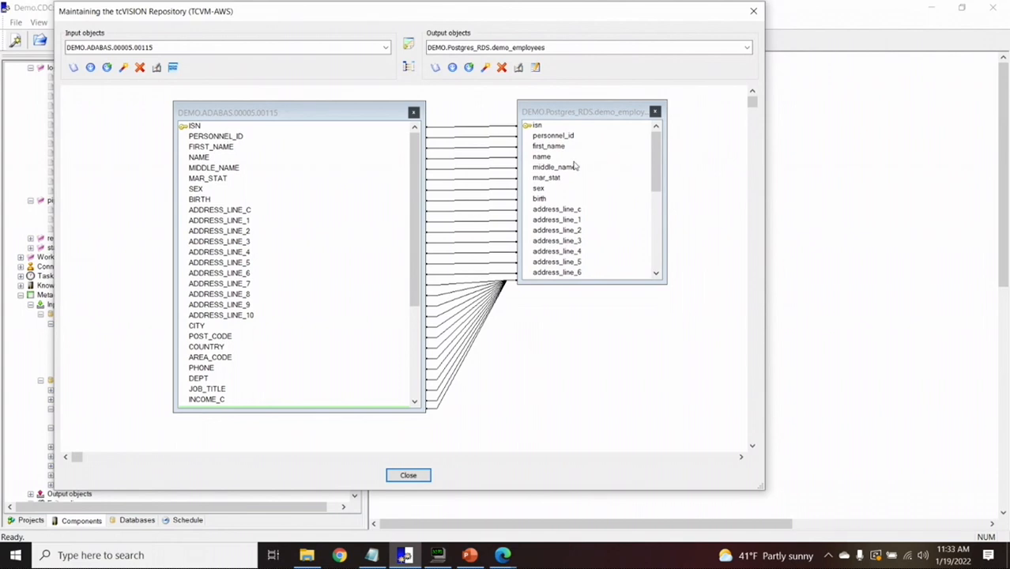
# Add the demo_employees_lang output table to the mapping and place it lower right
pyautogui.click(545, 50)
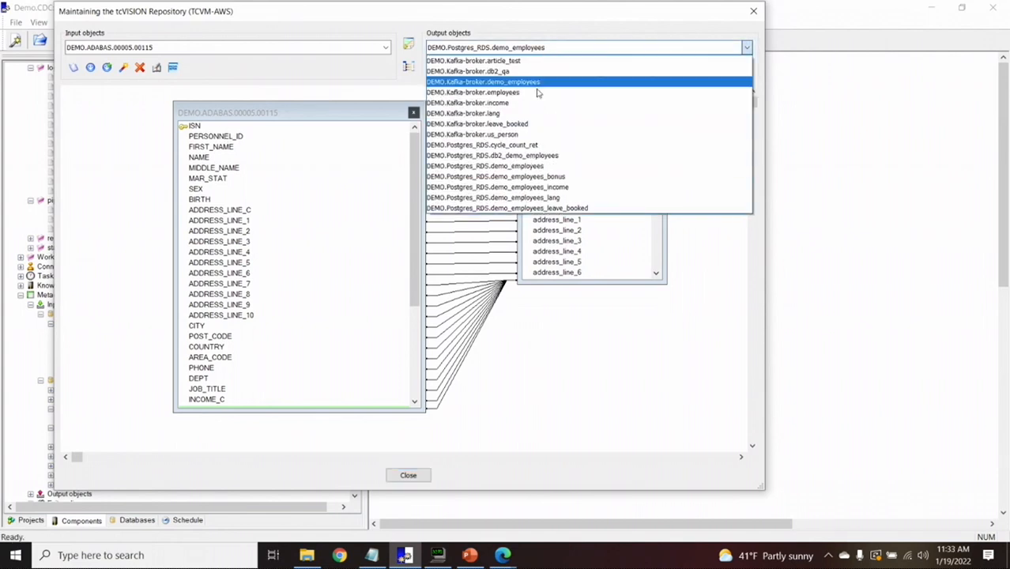
pyautogui.click(535, 198)
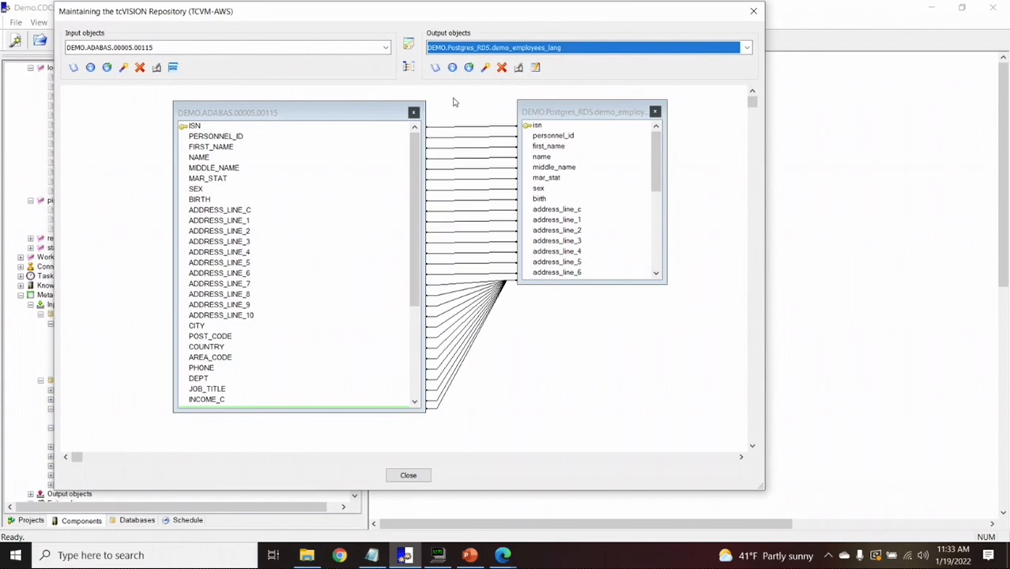
pyautogui.click(453, 69)
pyautogui.moveTo(553, 178); pyautogui.dragTo(586, 345)
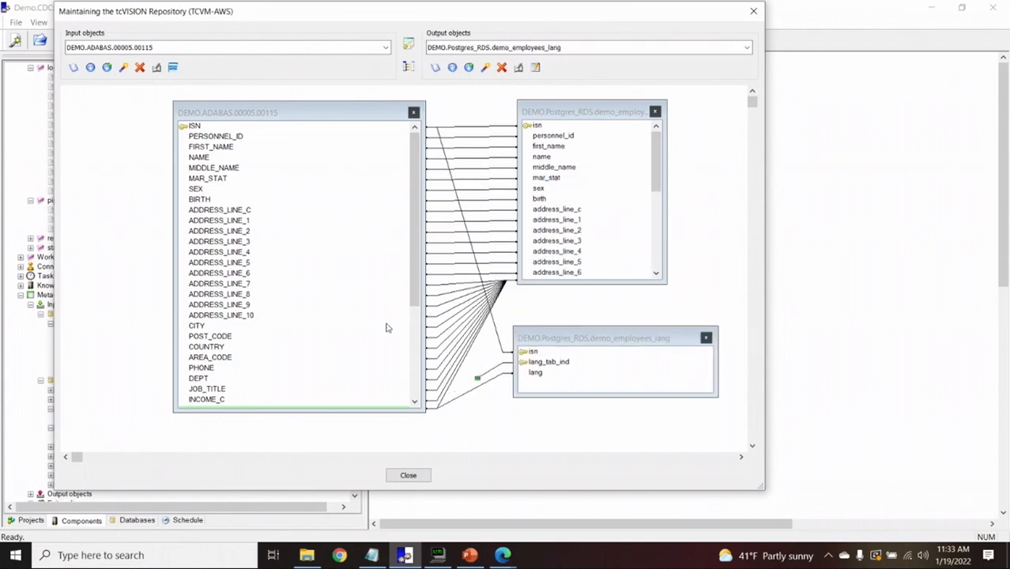
pyautogui.moveTo(356, 411); pyautogui.dragTo(354, 449)
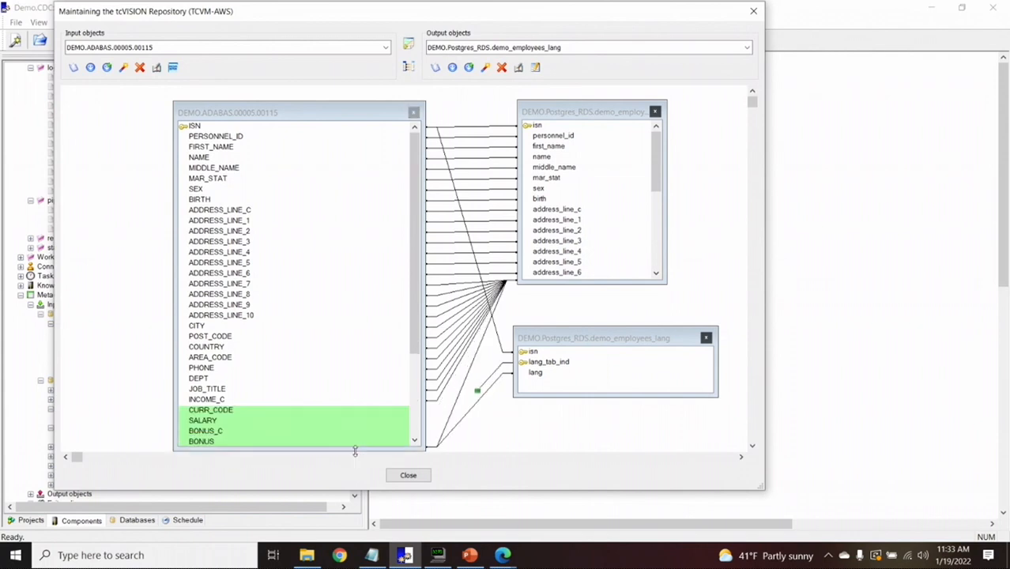
pyautogui.scroll(-5, 415, 324)
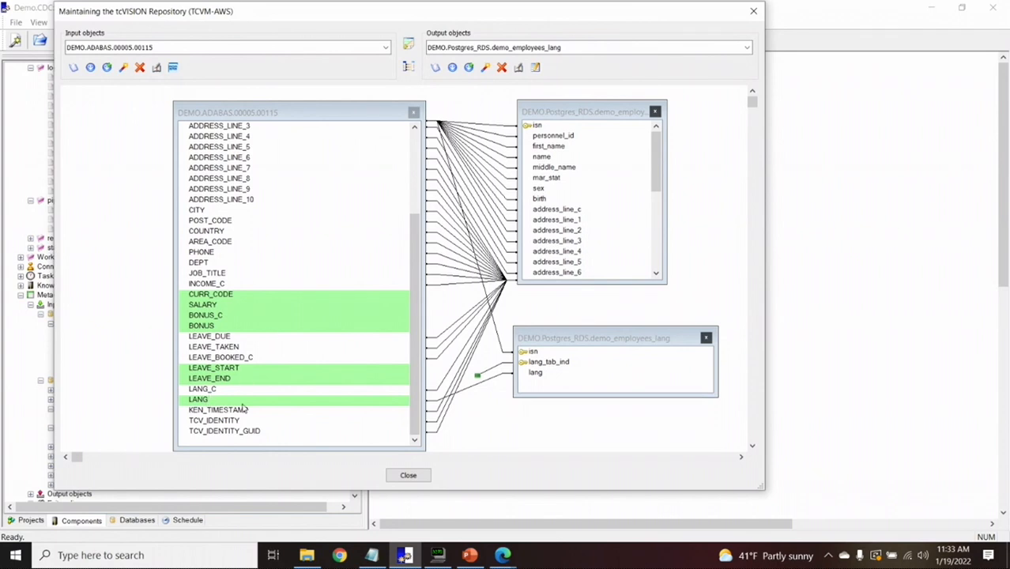
pyautogui.moveTo(622, 340); pyautogui.dragTo(624, 359)
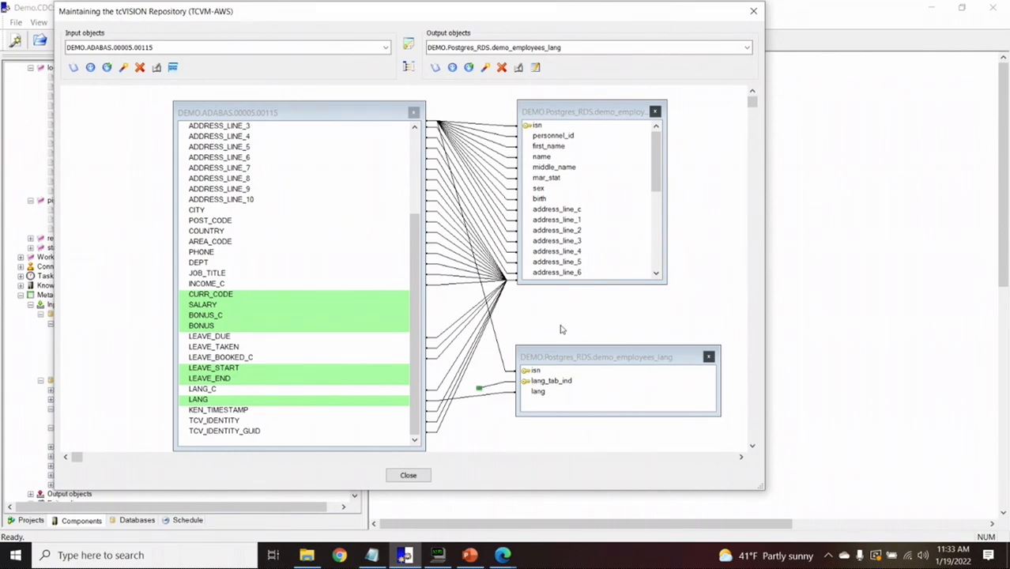
# Inspect the lang target field's properties and the Adabas LANG field with its subtable details
pyautogui.doubleClick(538, 391)
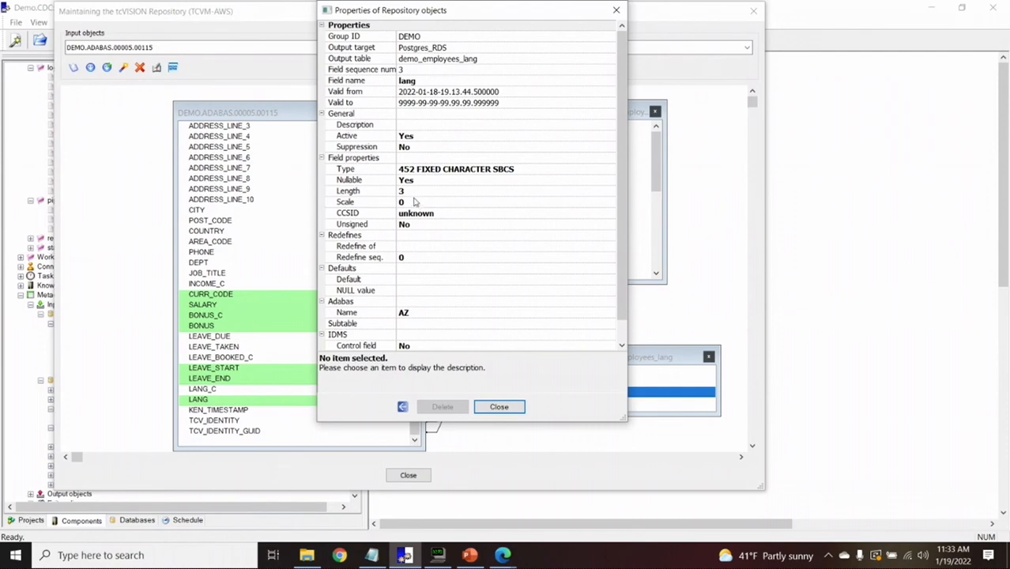
pyautogui.click(499, 407)
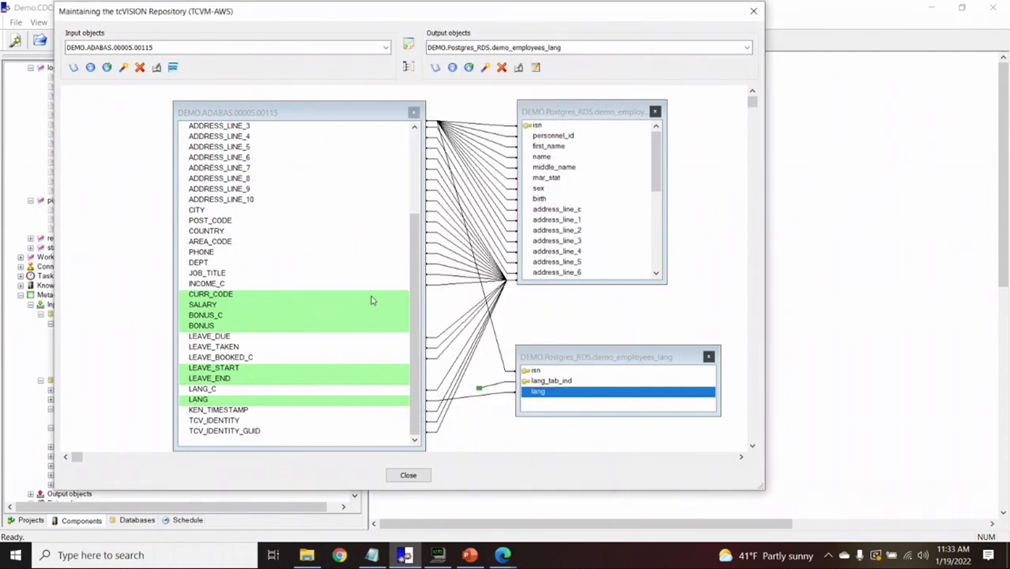
pyautogui.doubleClick(204, 400)
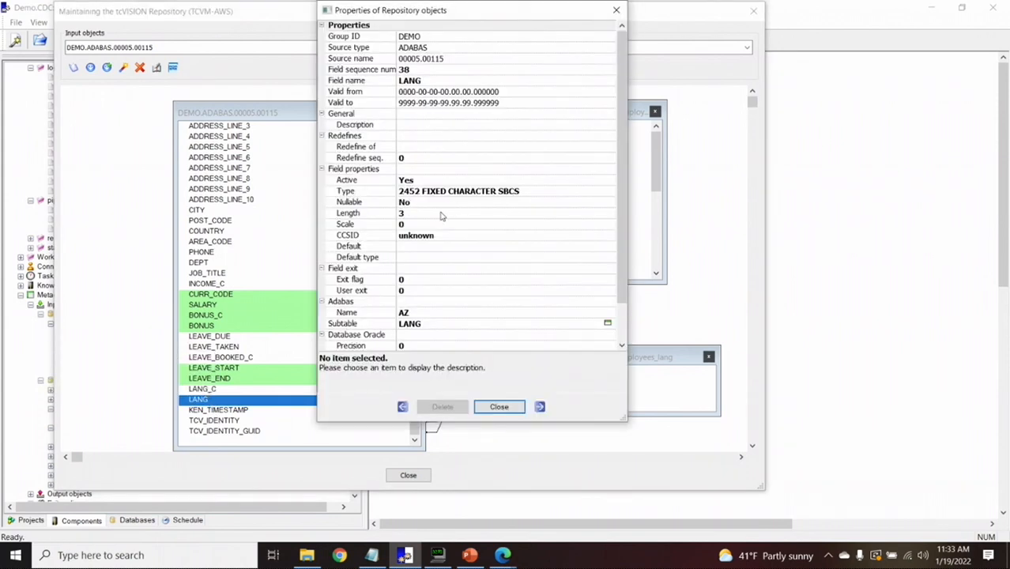
pyautogui.click(608, 324)
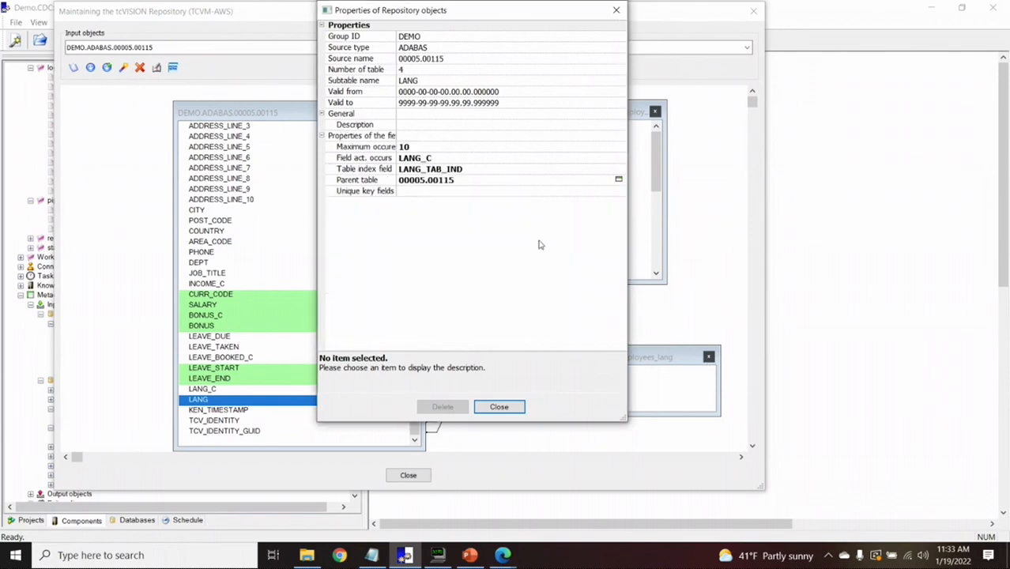
pyautogui.click(480, 411)
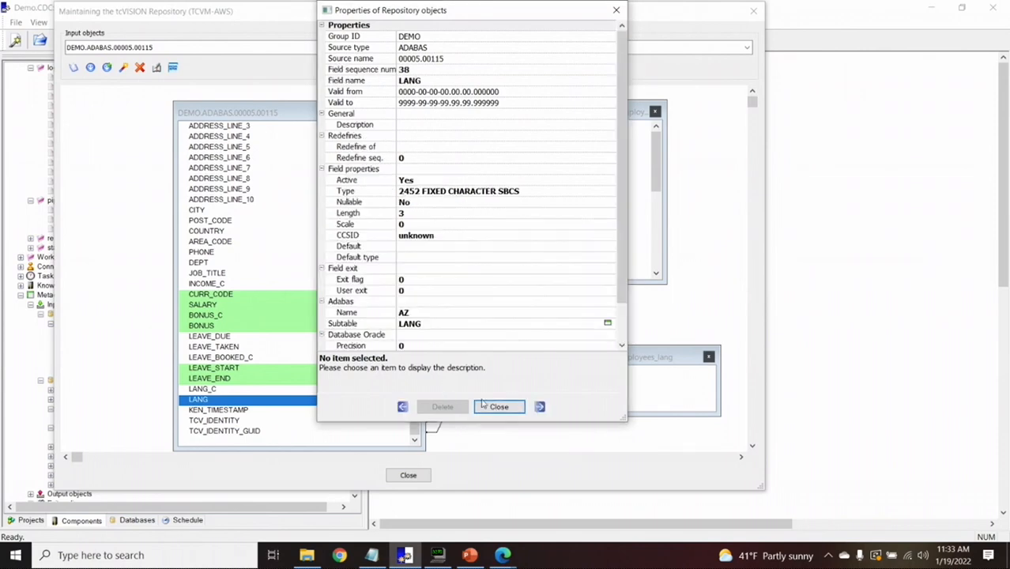
pyautogui.click(491, 407)
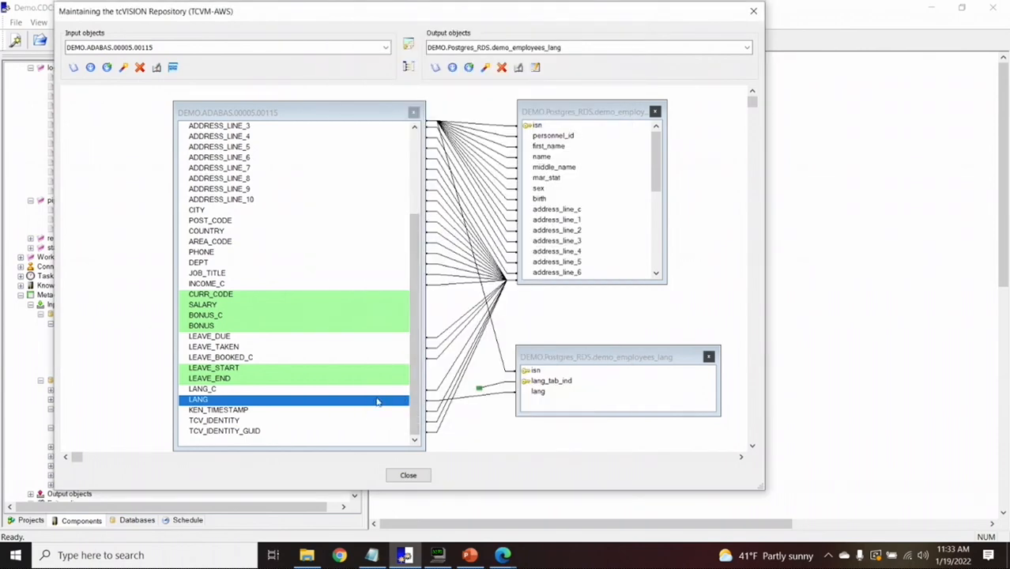
# Look at the LANG field's available actions without choosing one
pyautogui.rightClick(377, 402)
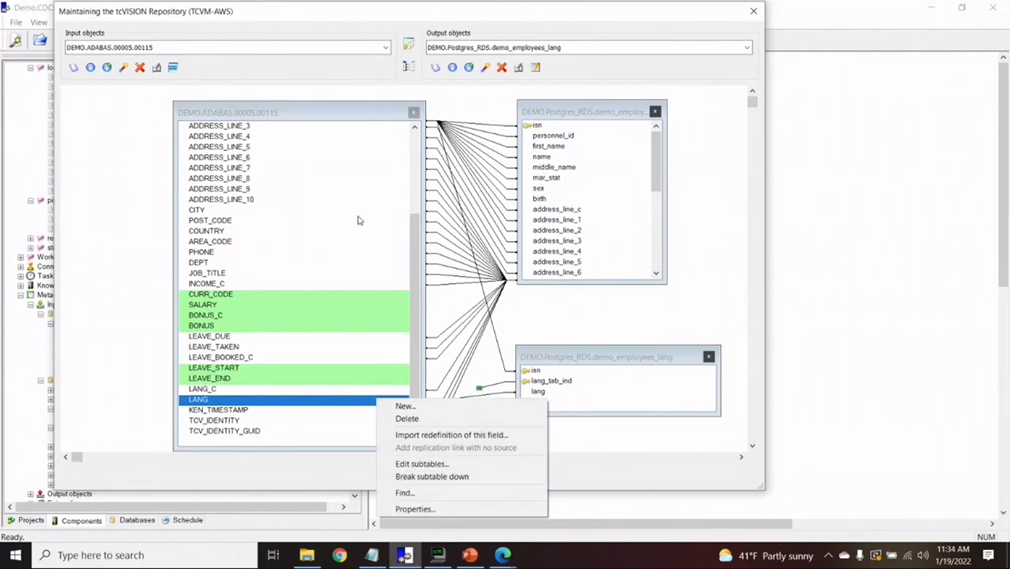
pyautogui.click(387, 194)
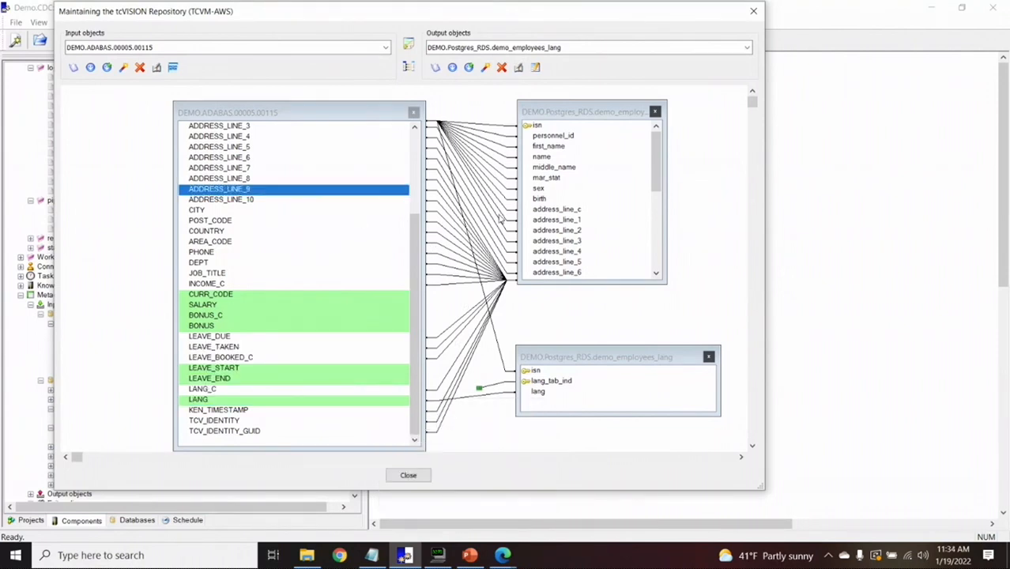
pyautogui.click(413, 142)
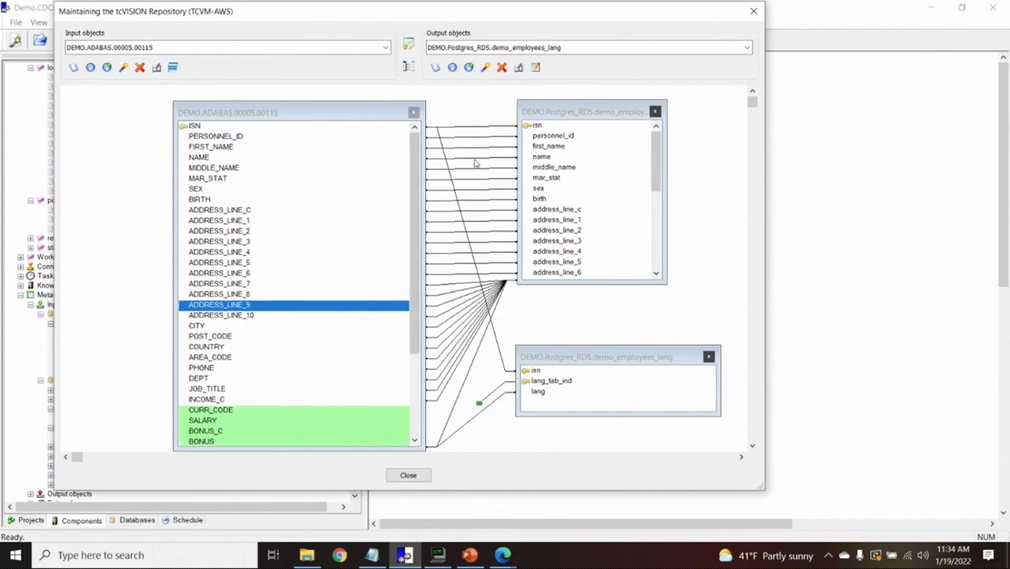
# Give the NAME-to-name link condition 1 - Parm1 = Parm2 and define Parameter 1
pyautogui.doubleClick(475, 162)
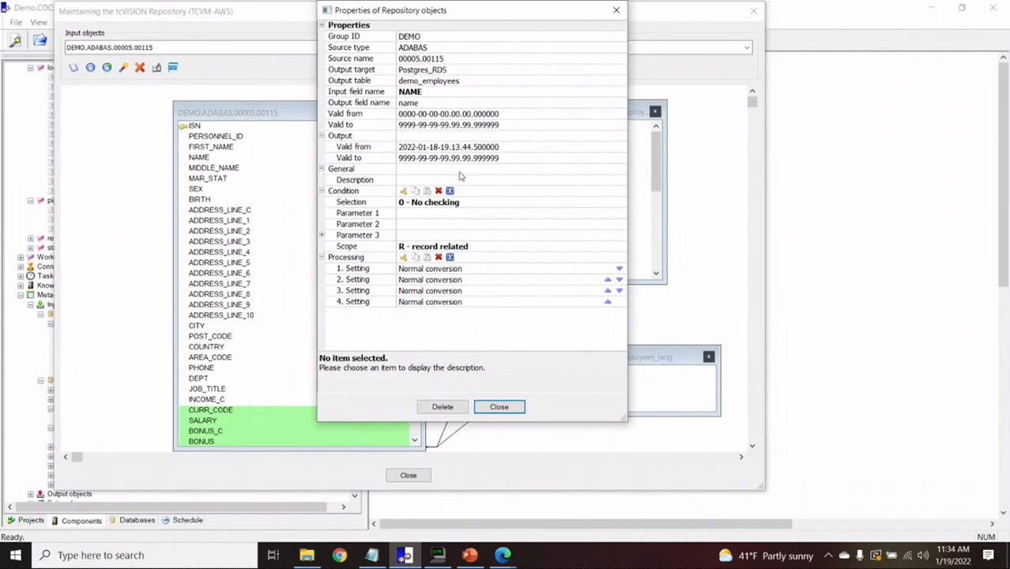
pyautogui.click(432, 204)
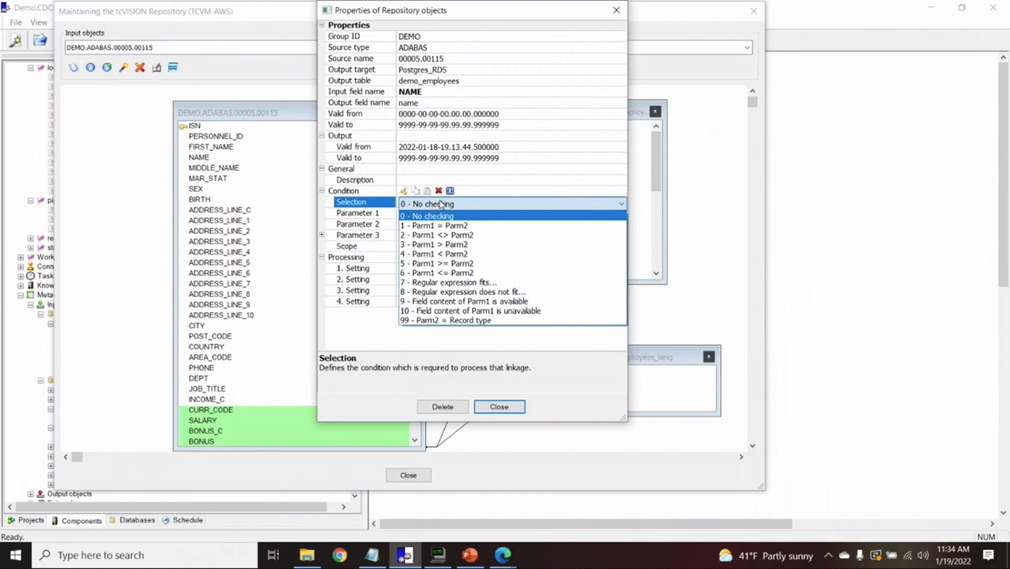
pyautogui.click(445, 226)
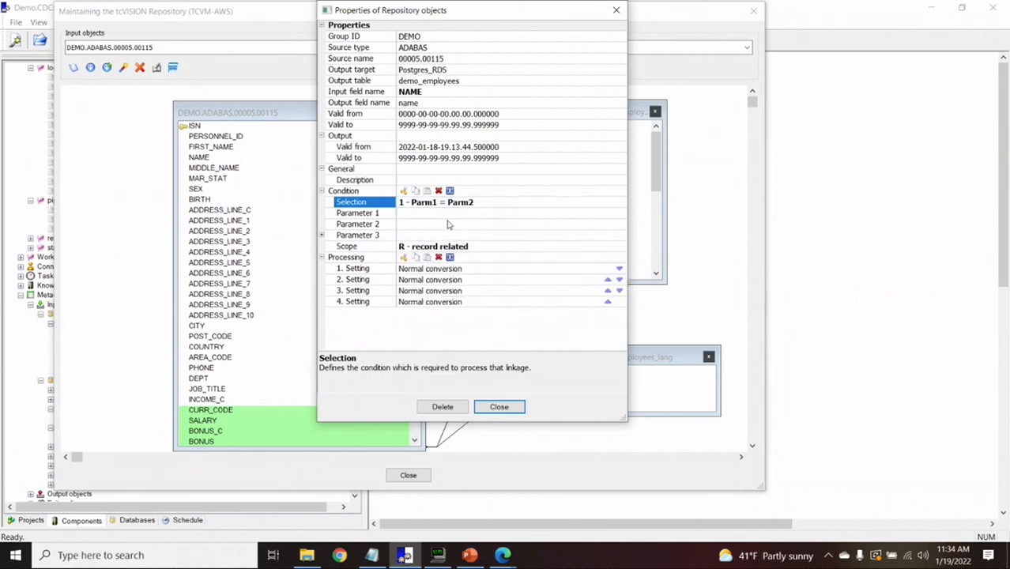
pyautogui.click(451, 213)
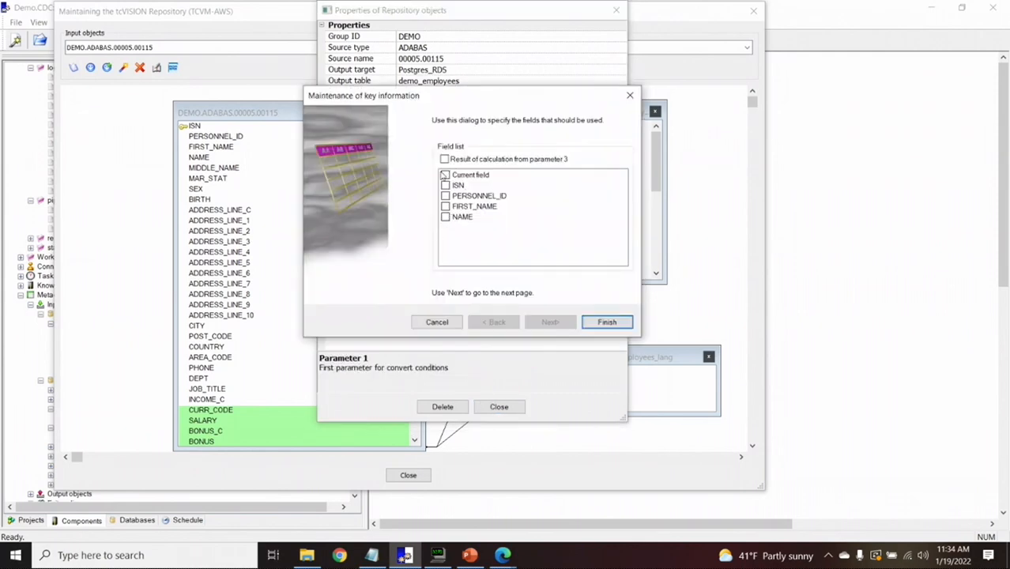
pyautogui.click(591, 319)
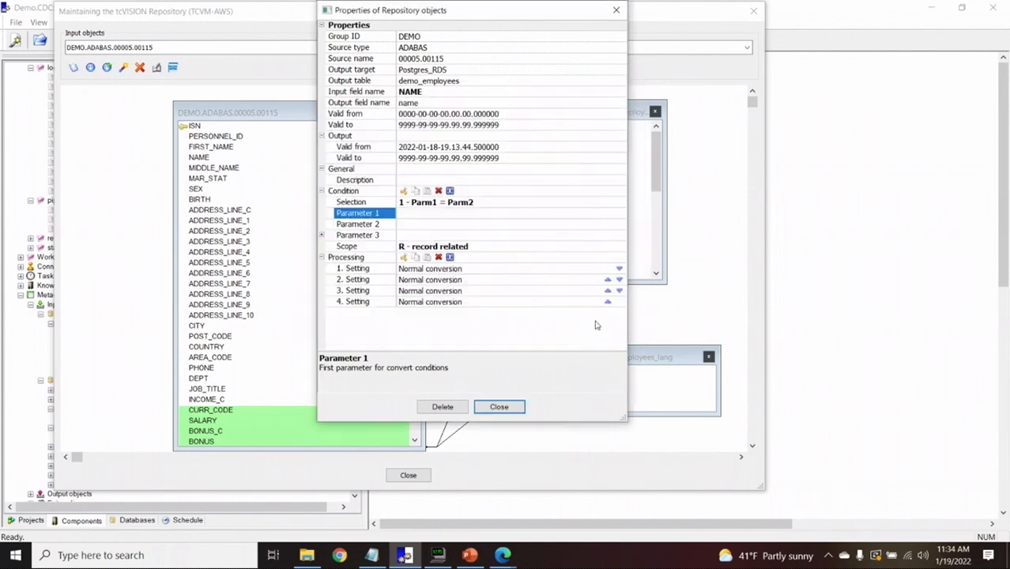
# Enter a sample name as Parameter 2 and set the scope to F - field related
pyautogui.click(466, 226)
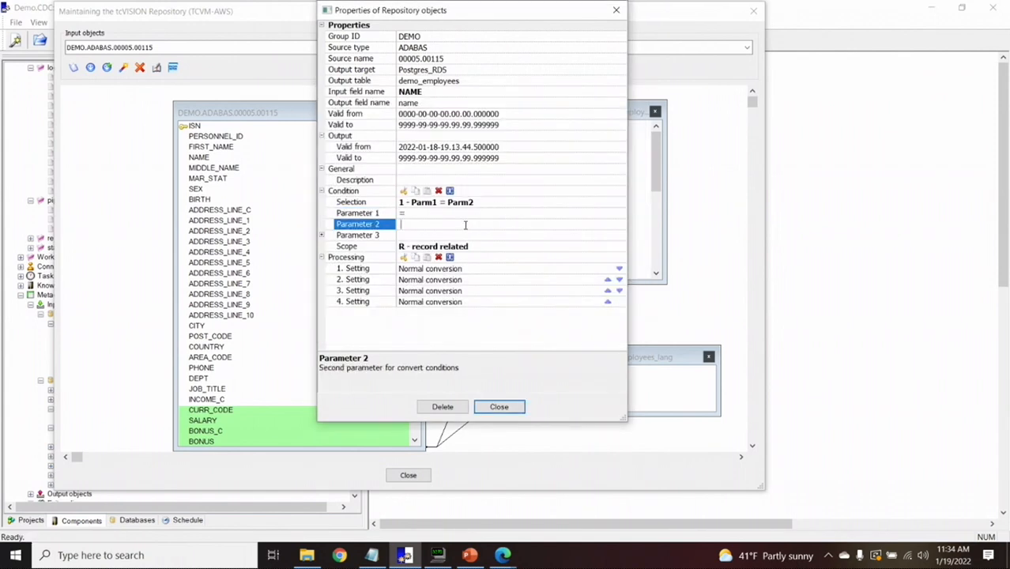
pyautogui.write('CHRIS')
pyautogui.click(422, 249)
pyautogui.click(429, 271)
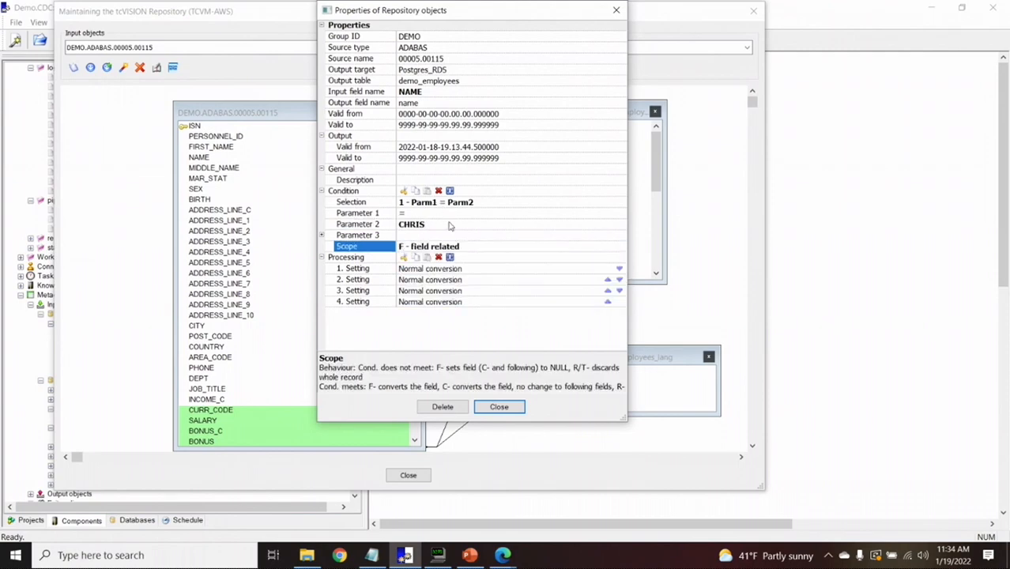
pyautogui.click(455, 204)
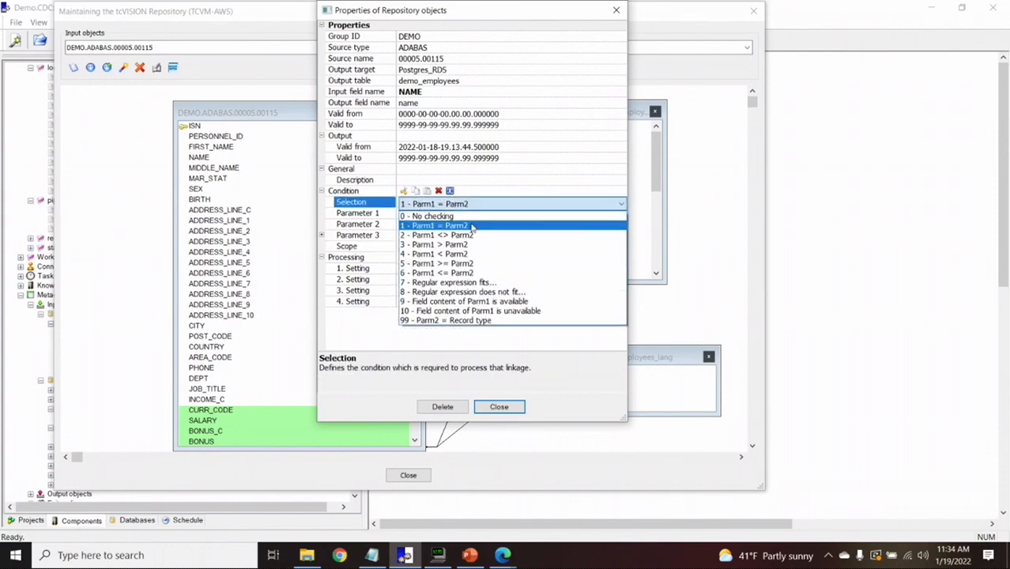
# Switch the condition to 7 - Regular expression fits, view its regex editor, then edit 1. Setting
pyautogui.click(455, 282)
pyautogui.doubleClick(450, 229)
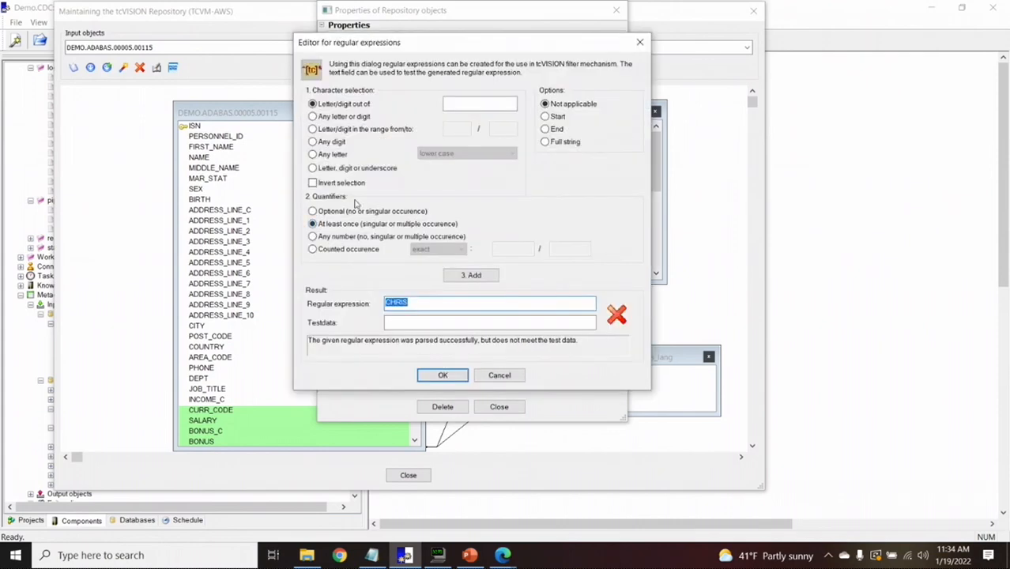
pyautogui.click(513, 377)
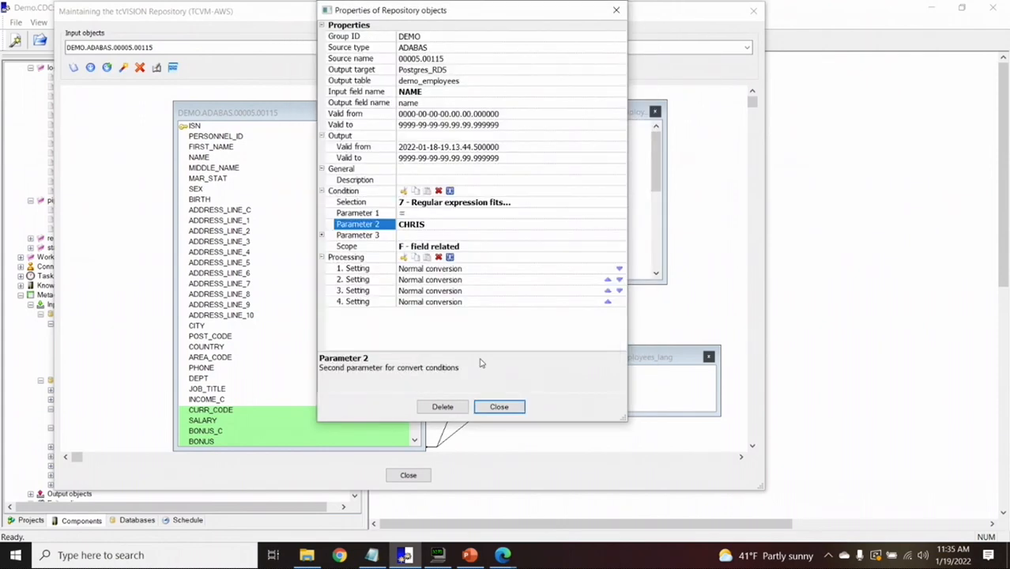
pyautogui.doubleClick(417, 270)
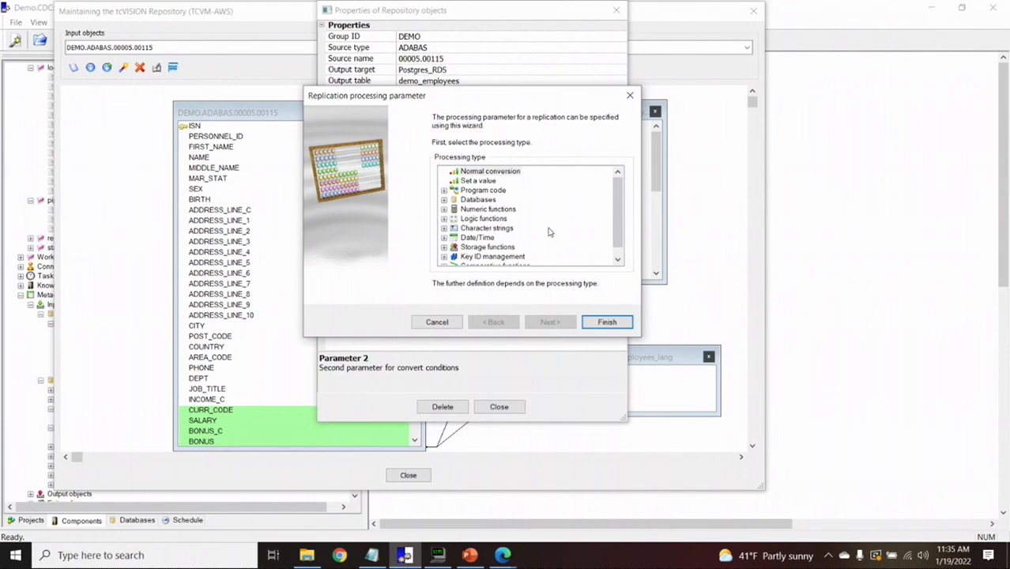
# Choose Set a value with Type of operation as expression, then return to processing types
pyautogui.click(481, 182)
pyautogui.click(545, 327)
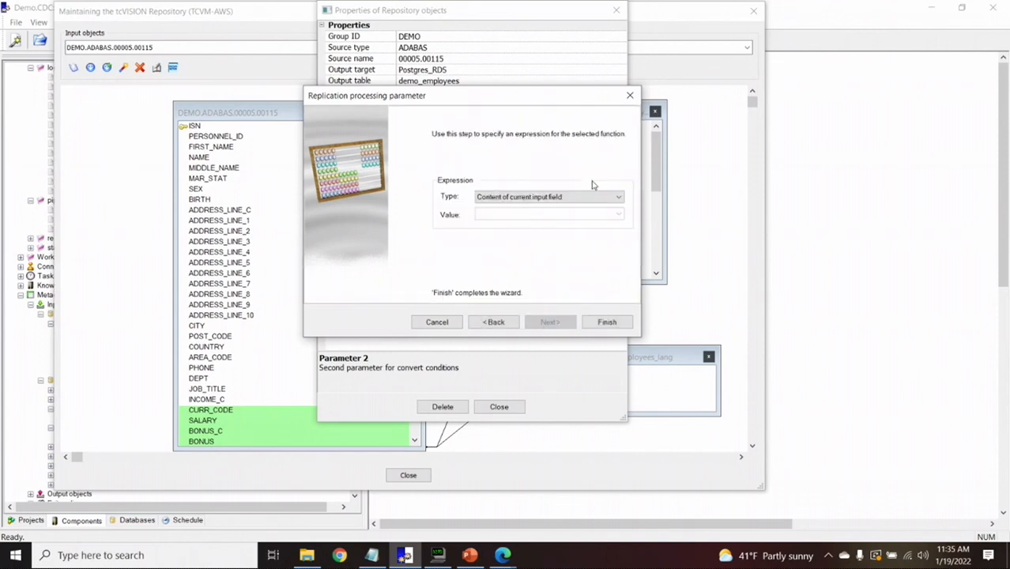
pyautogui.click(593, 199)
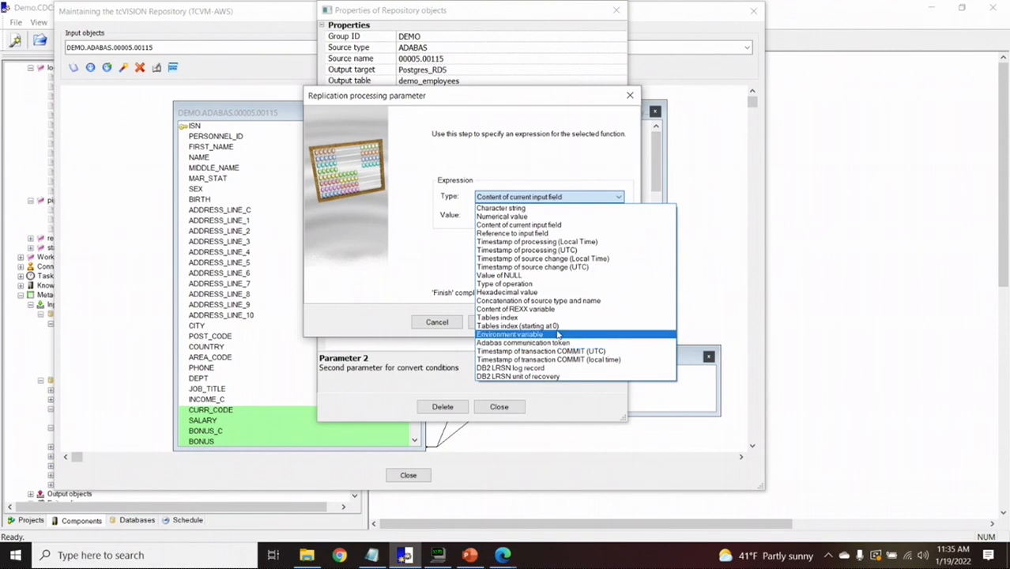
pyautogui.click(521, 284)
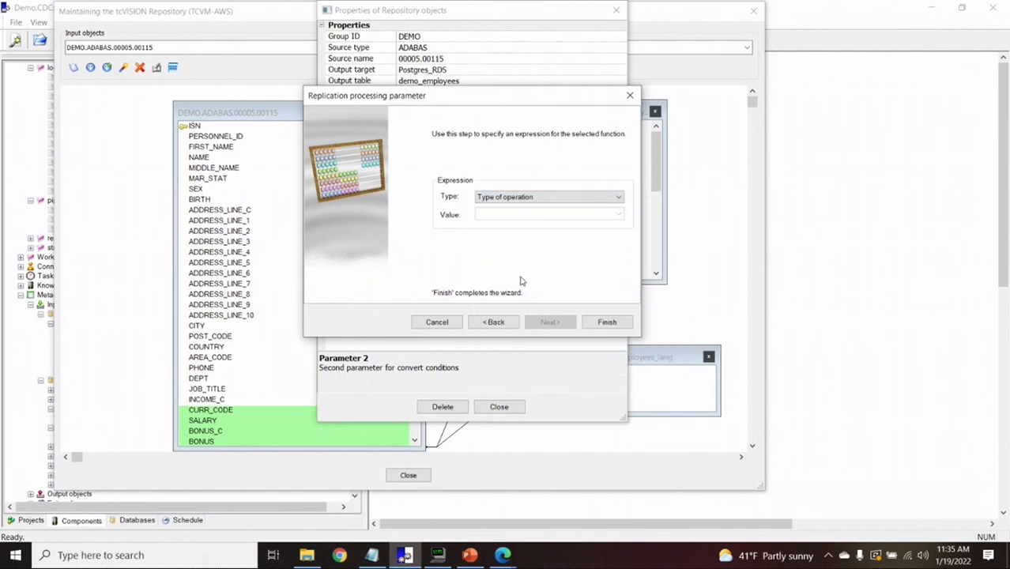
pyautogui.click(494, 322)
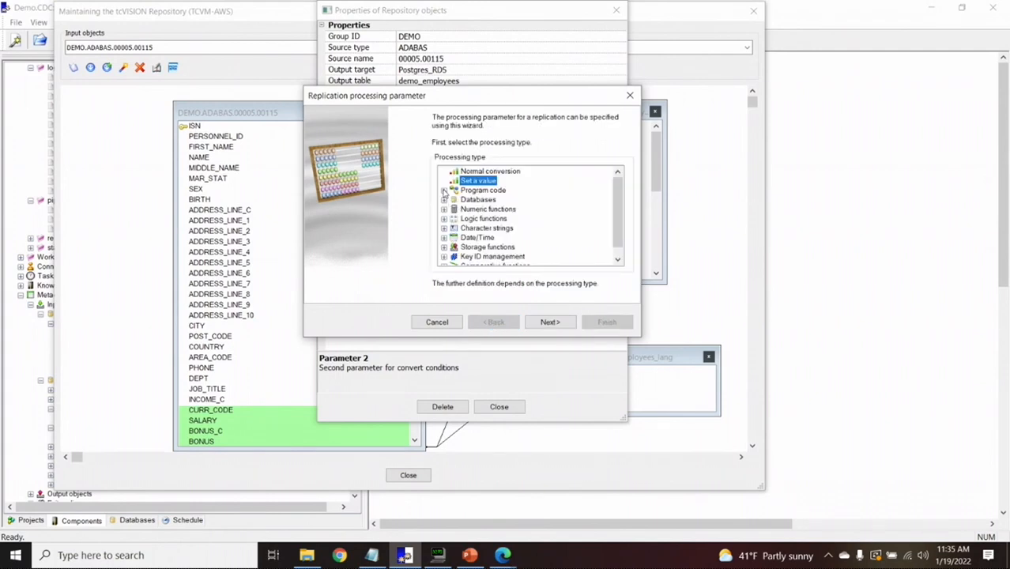
# Expand Program code, Databases and Character strings and browse functions like Upper case and Split
pyautogui.click(444, 190)
pyautogui.click(444, 229)
pyautogui.scroll(-2, 604, 222)
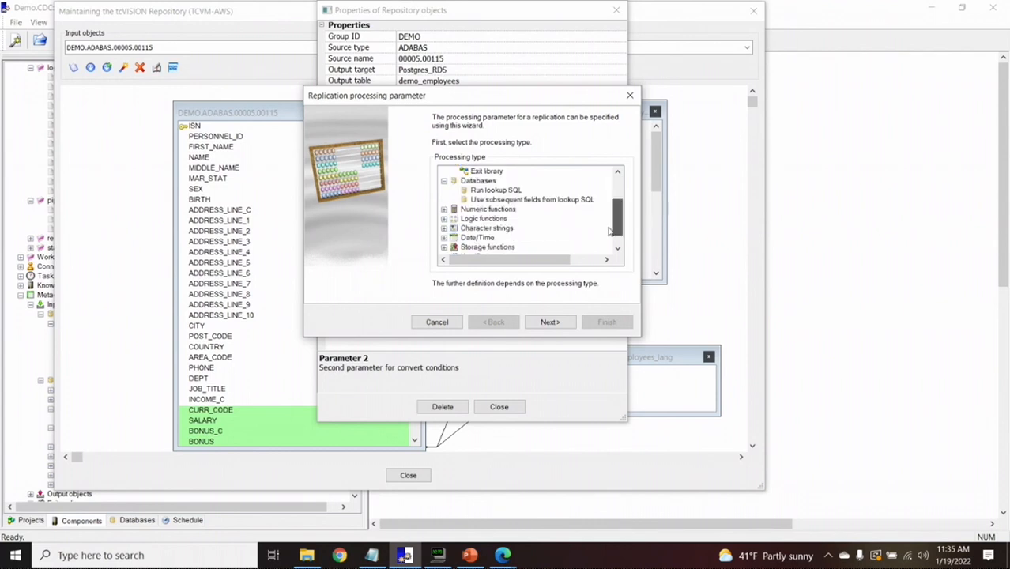
pyautogui.click(444, 219)
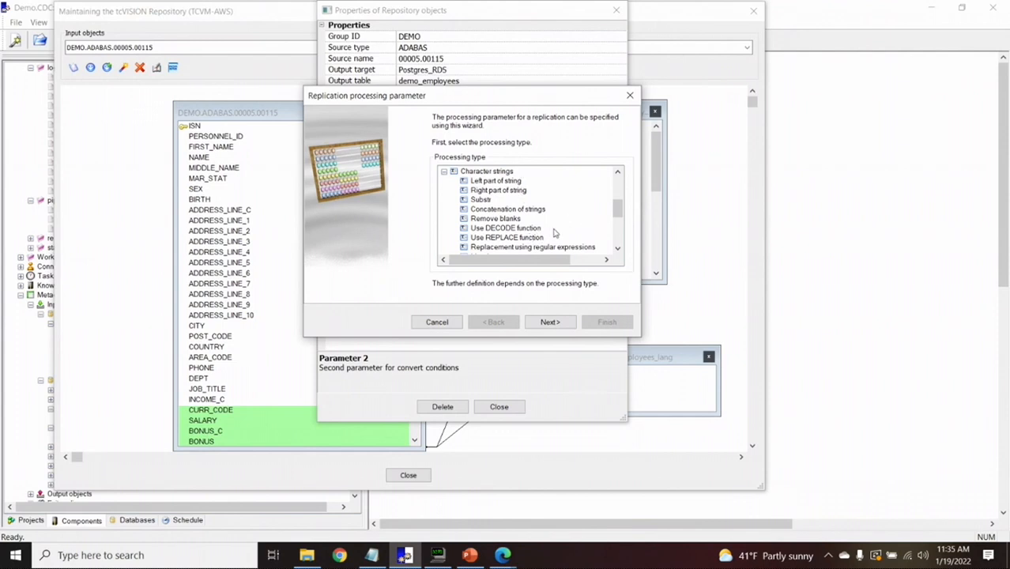
pyautogui.click(618, 249)
pyautogui.click(618, 249)
pyautogui.click(618, 250)
pyautogui.click(619, 250)
pyautogui.click(619, 250)
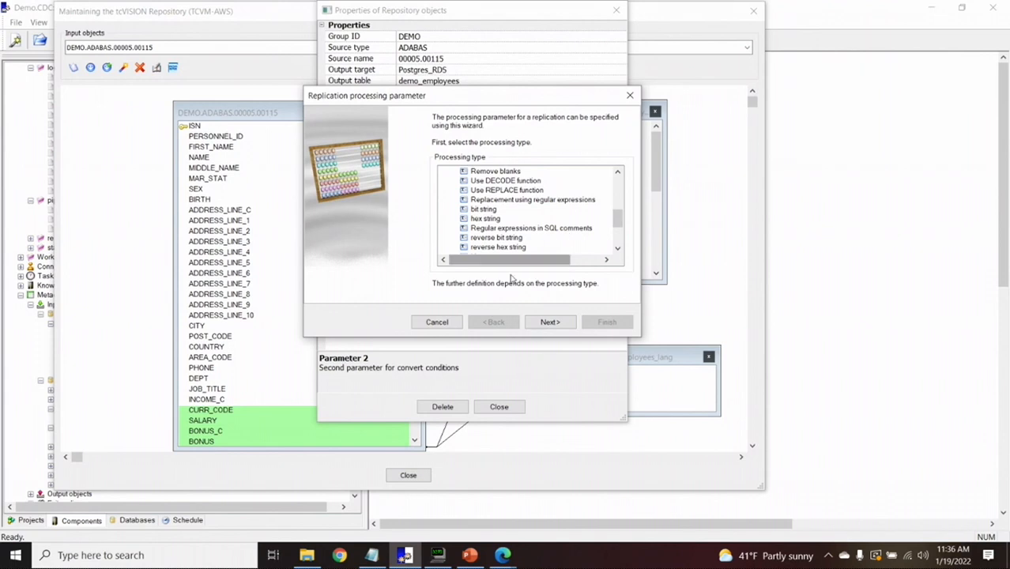
pyautogui.click(619, 231)
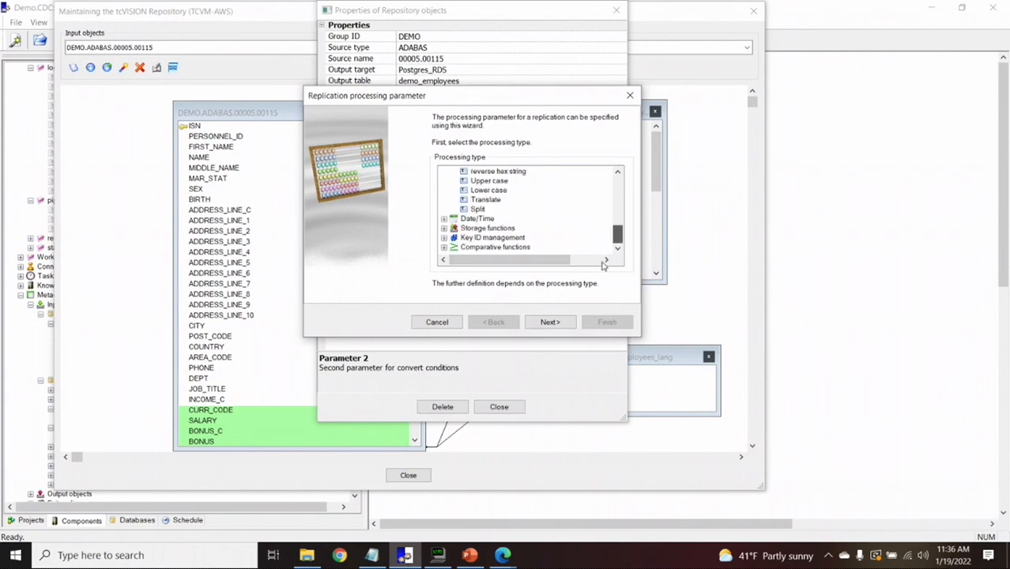